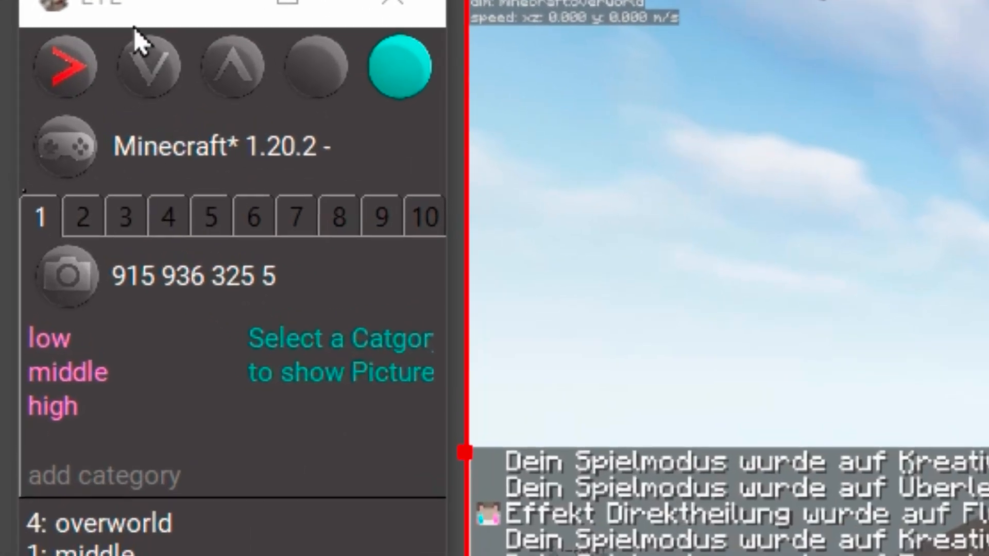
Step: Stop the detection, copy slot 4's capture region 0 5 270 20 into slot 5 and take a sample screenshot
left_click(60, 69)
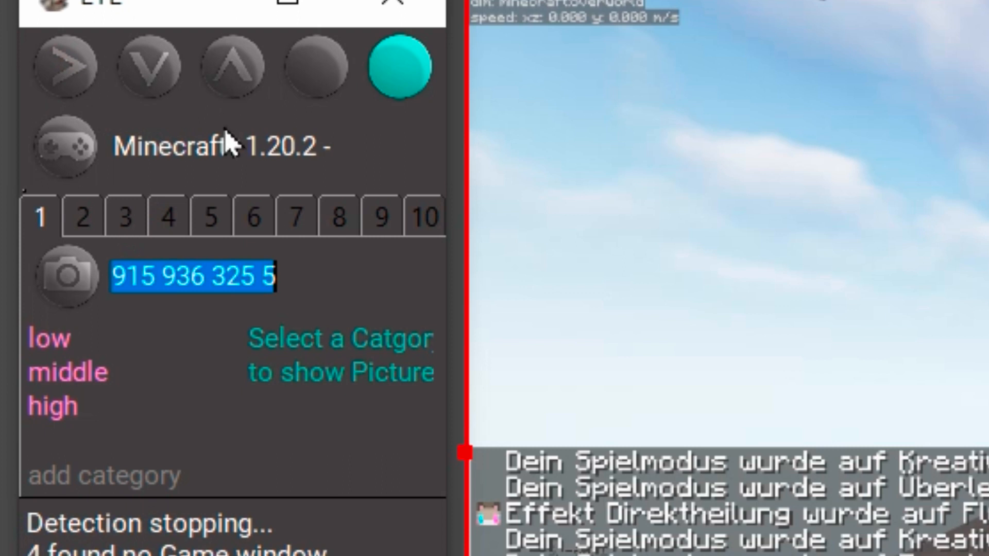
left_click(210, 221)
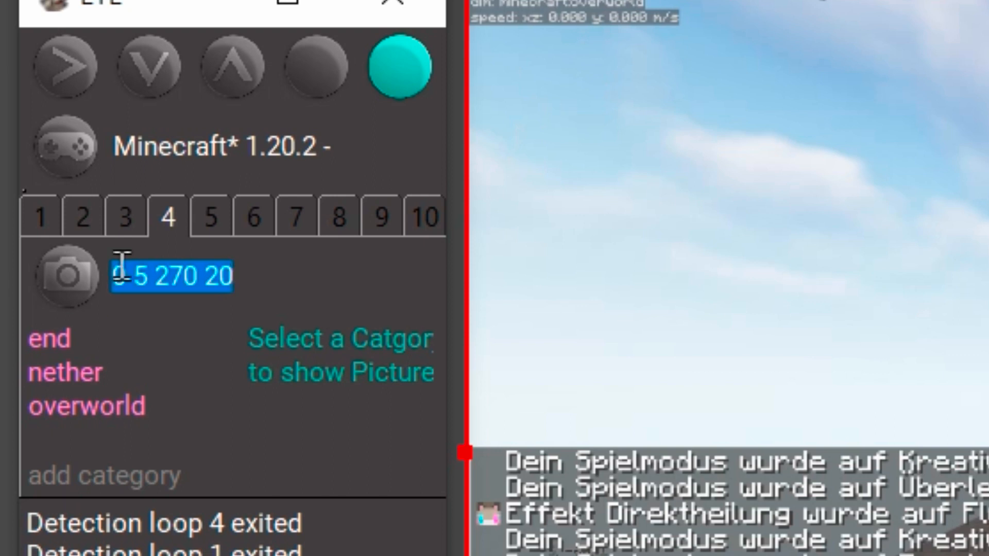
left_click_drag(249, 272, 105, 282)
key("ctrl+c")
left_click(224, 228)
key("ctrl+v")
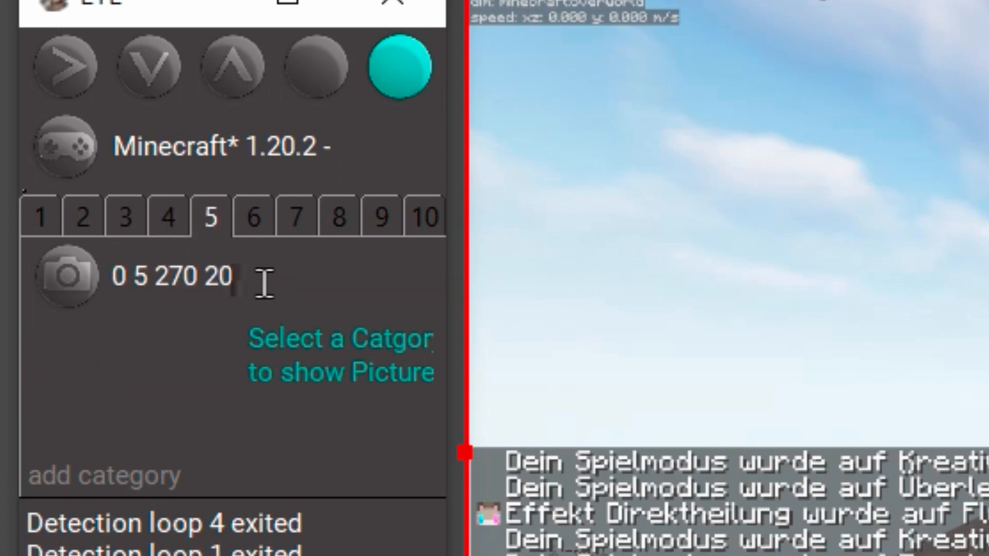
left_click(78, 290)
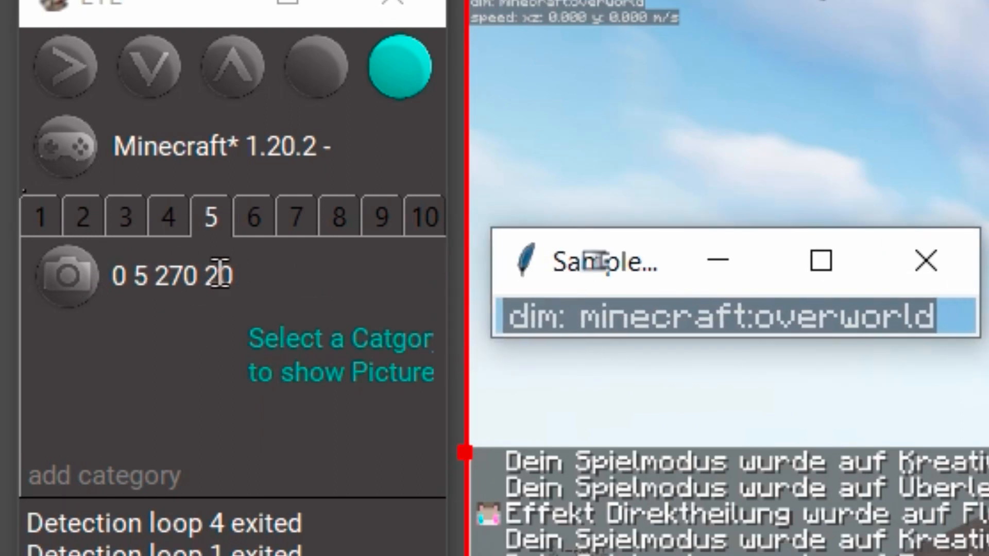
Step: Try a vertical offset of 10 for slot 5's capture region and take another sample screenshot
left_click(342, 235)
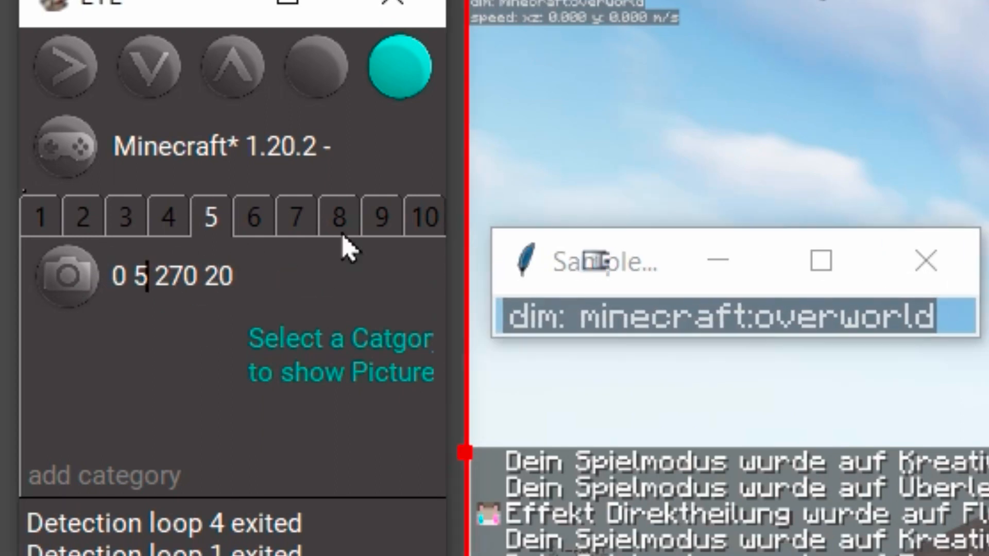
key("BackSpace")
type("10")
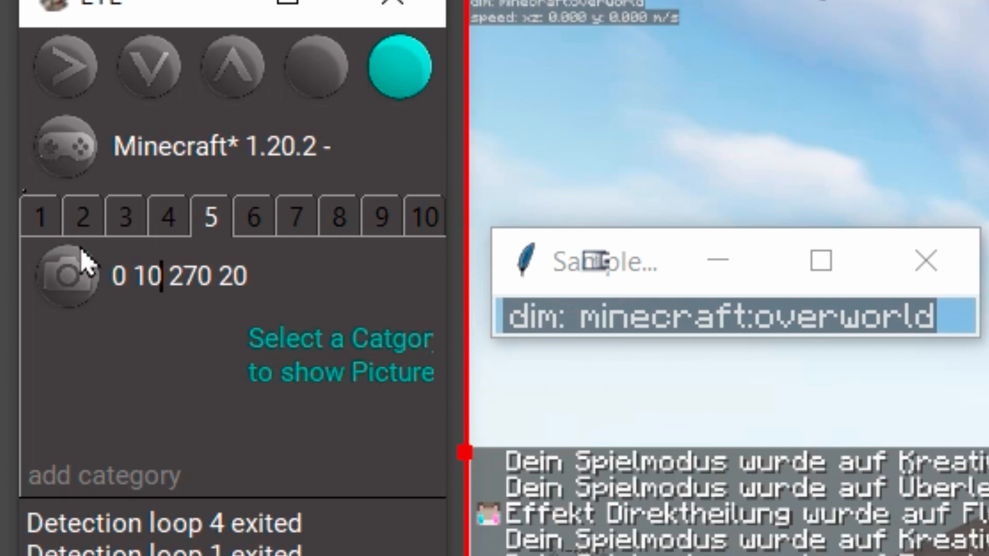
left_click(91, 269)
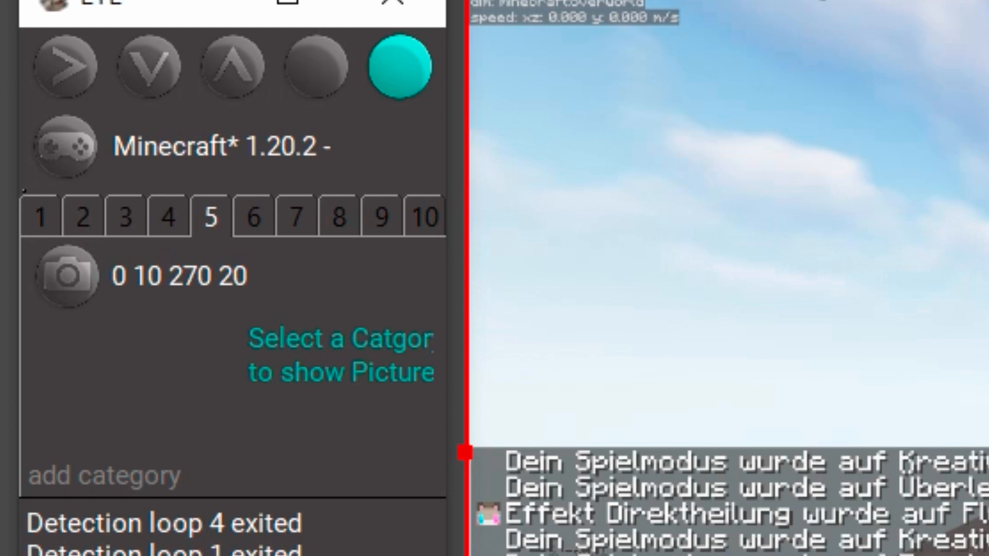
Step: Set the vertical offset of slot 5's capture region to 25 so that it covers the speed line
key("BackSpace")
key("BackSpace")
type("20")
left_click(158, 276)
key("BackSpace")
type("5")
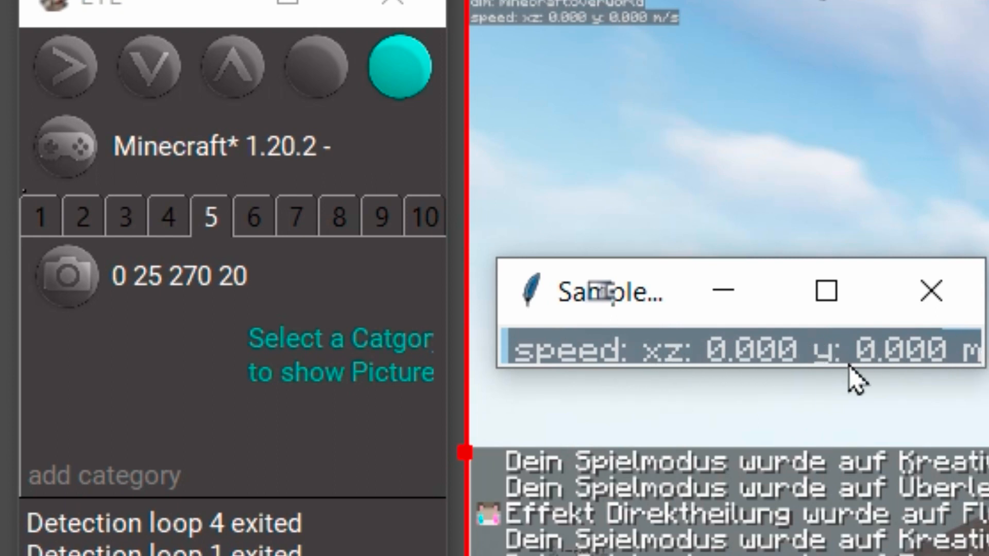
Step: Set slot 5's capture width to 200 and sample the speed readout while flying in Minecraft
double_click(175, 273)
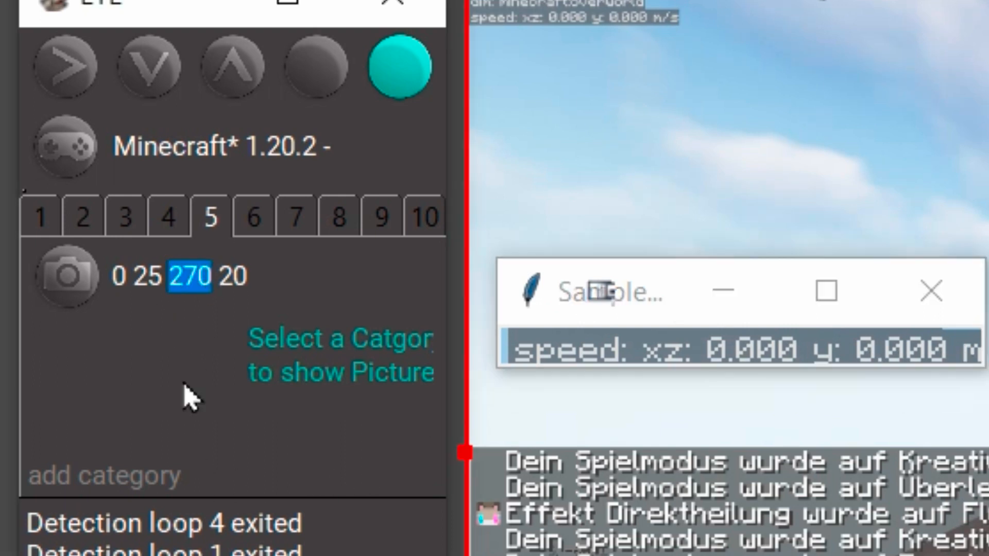
type("200")
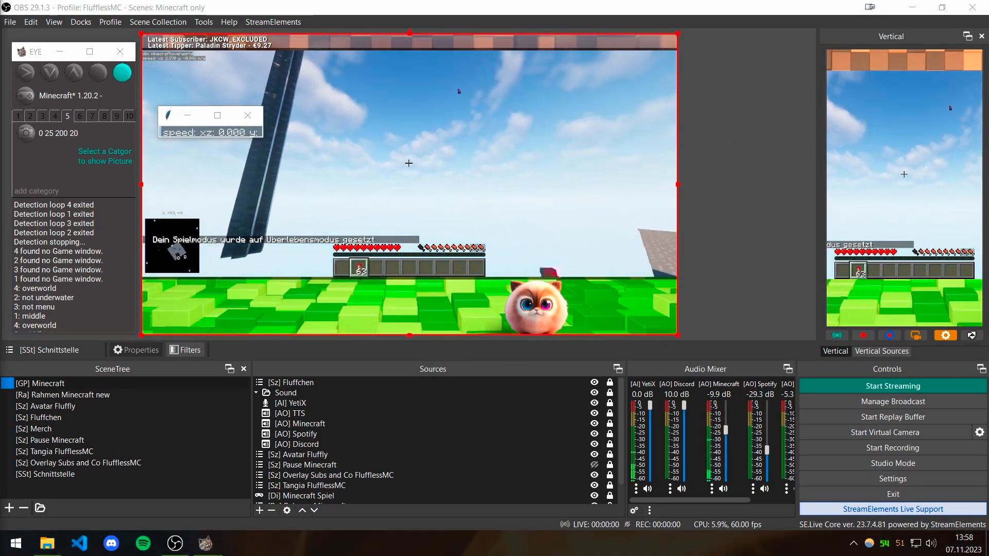
key("t")
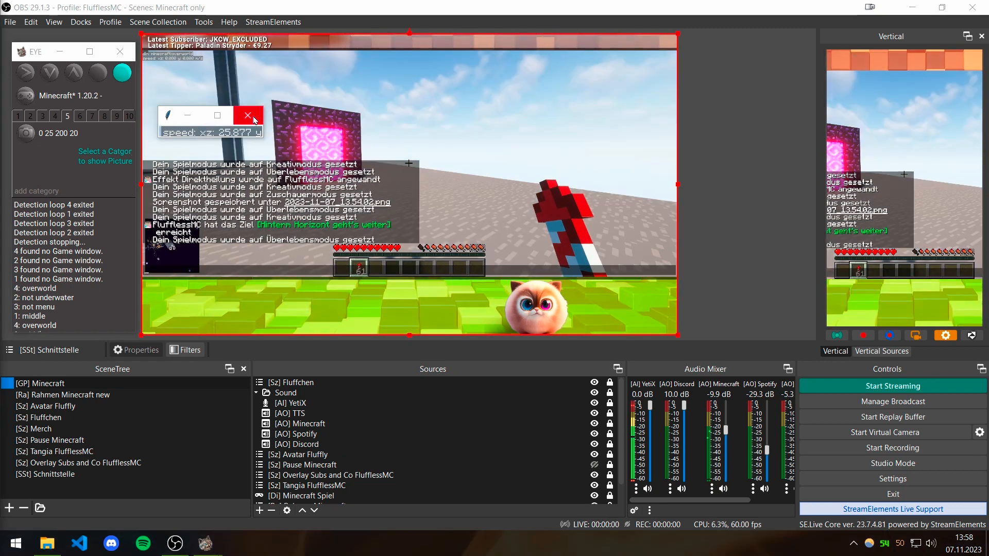
Step: Add the categories "flying fast" and "walking" to slot 5
left_click(43, 191)
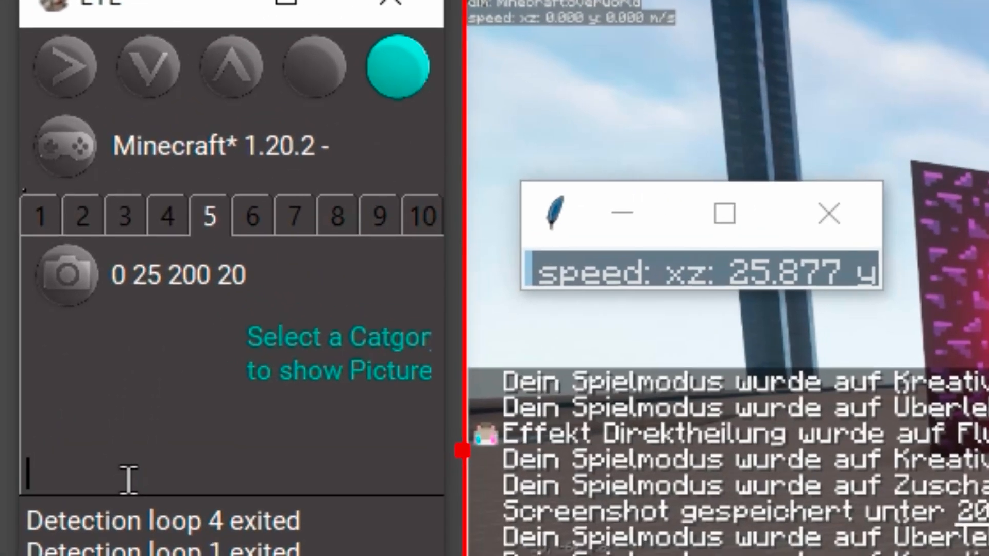
type("flying fas")
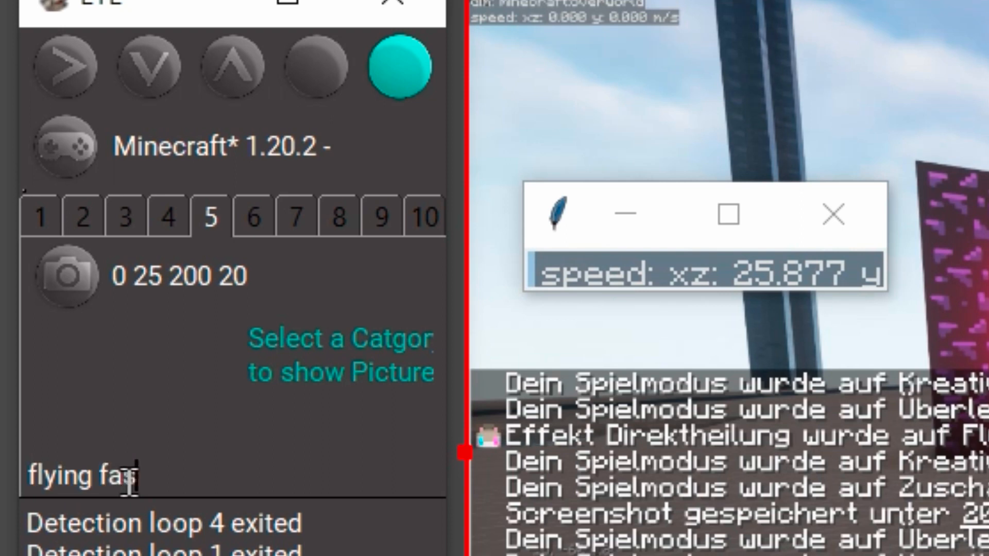
type("t")
key("Return")
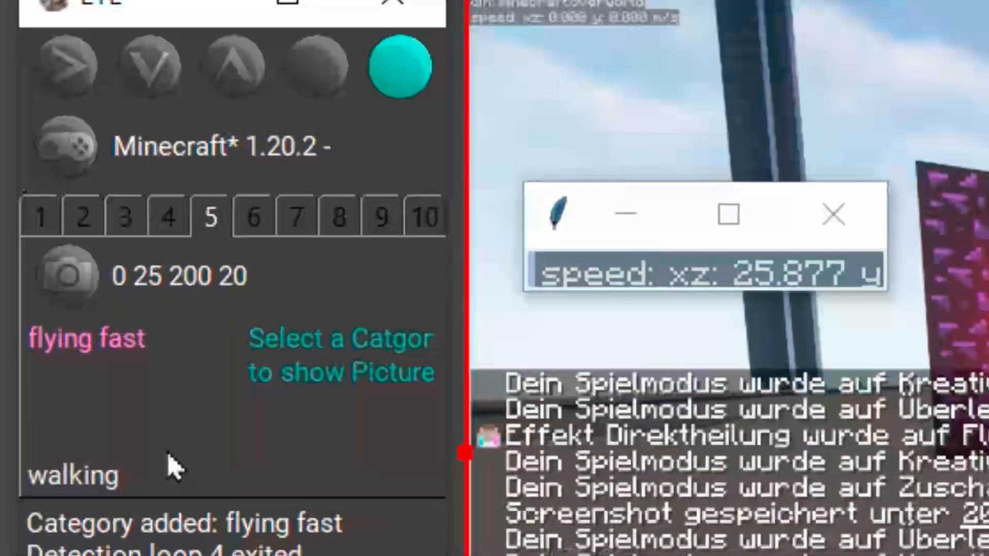
key("Return")
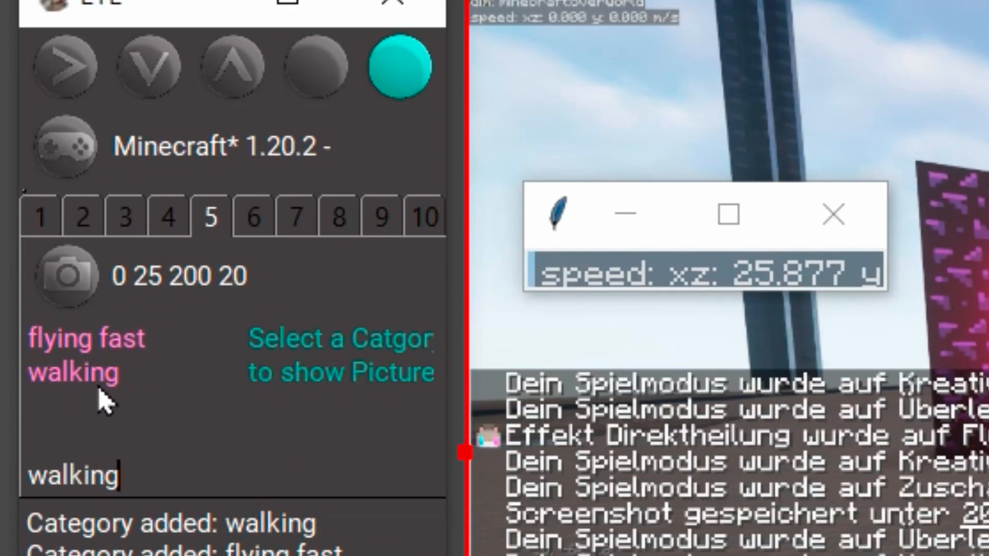
Step: Switch to File Explorer and move sample_screenshot_20231107135819.png from the screenshots folder into the "flying fast" category folder
left_click(77, 340)
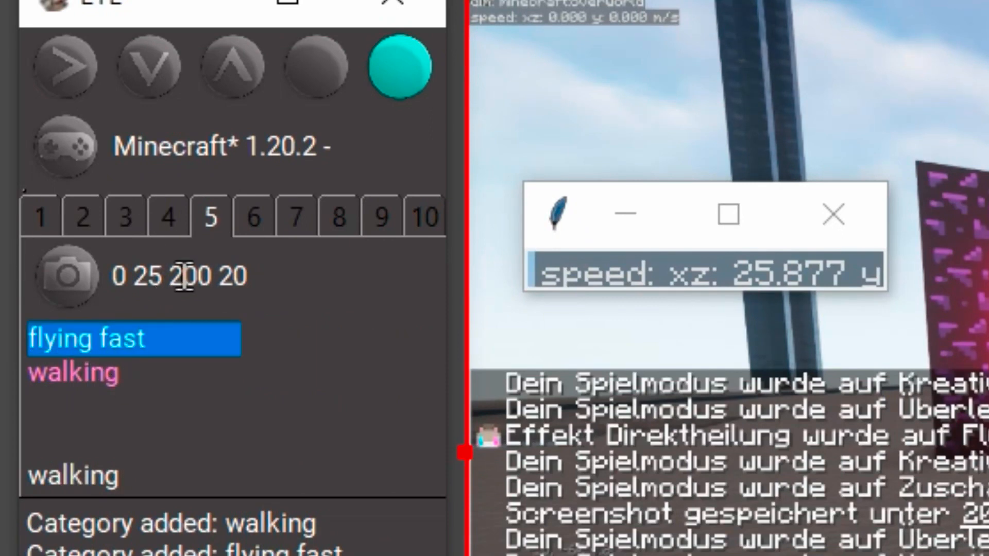
key("alt+Tab")
left_click_drag(978, 94, 669, 84)
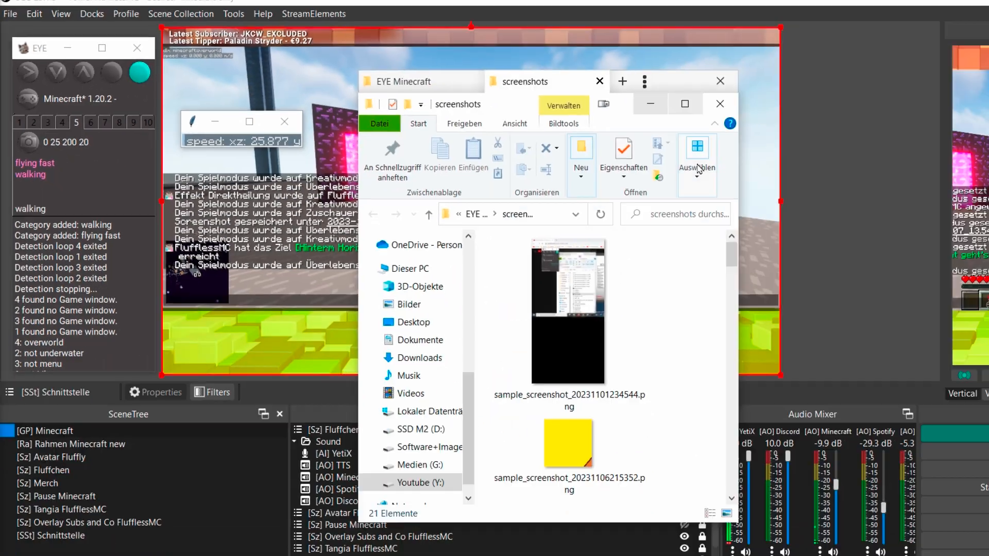
left_click(685, 104)
scroll(639, 250, "down", 5)
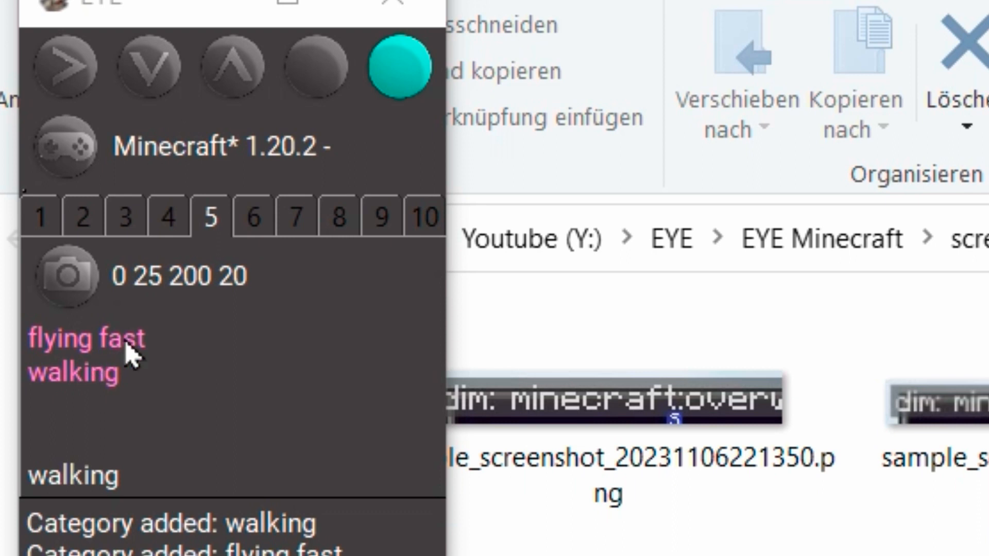
left_click(126, 344)
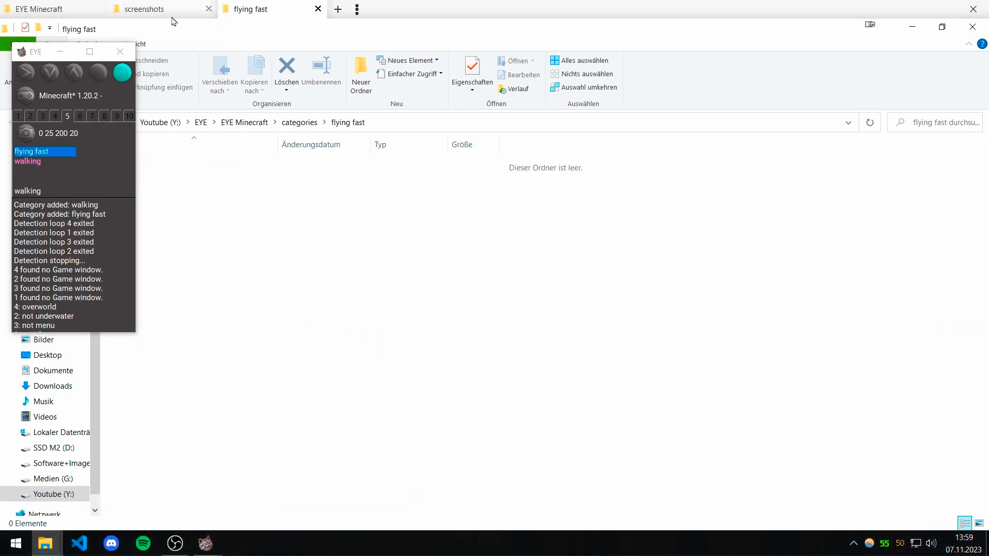
left_click(172, 17)
left_click_drag(599, 447, 475, 479)
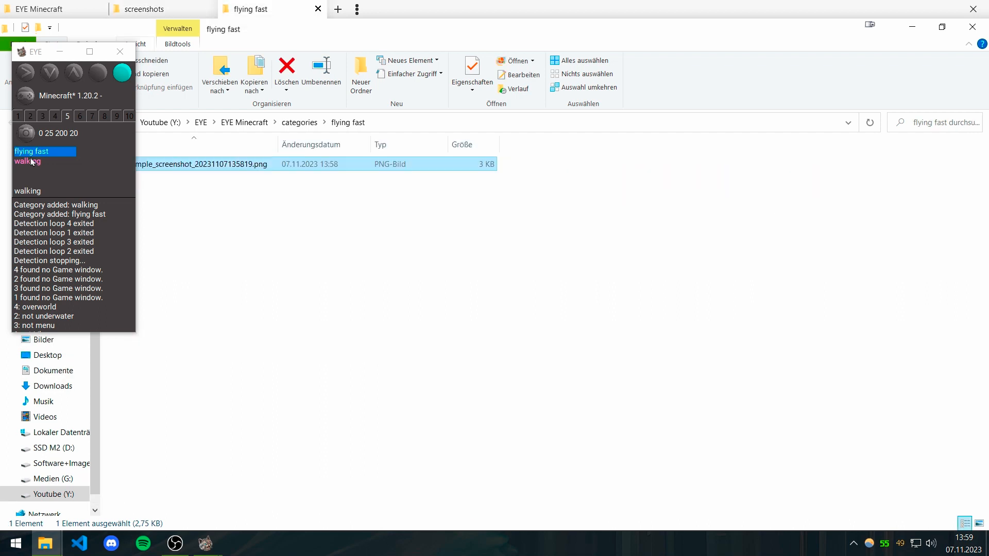
Step: Move sample_screenshot_20231107135710.png into the "walking" category folder and check the contents of both category folders
double_click(28, 161)
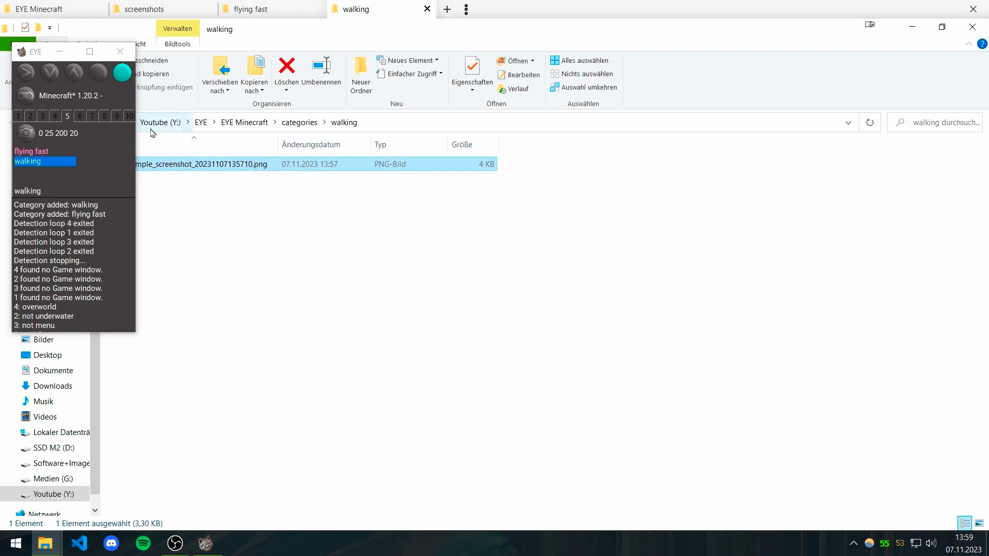
left_click(278, 10)
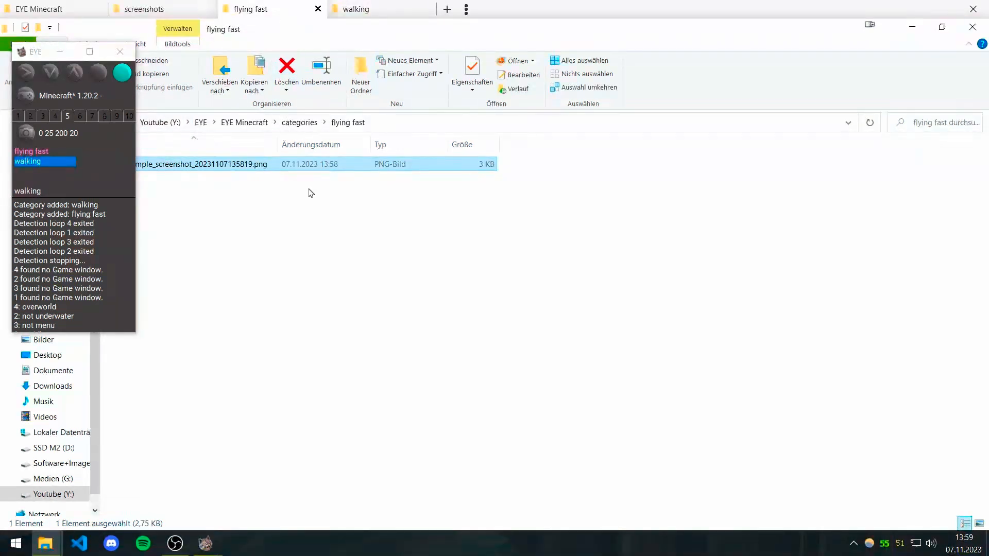
left_click(167, 10)
left_click_drag(280, 471, 182, 398)
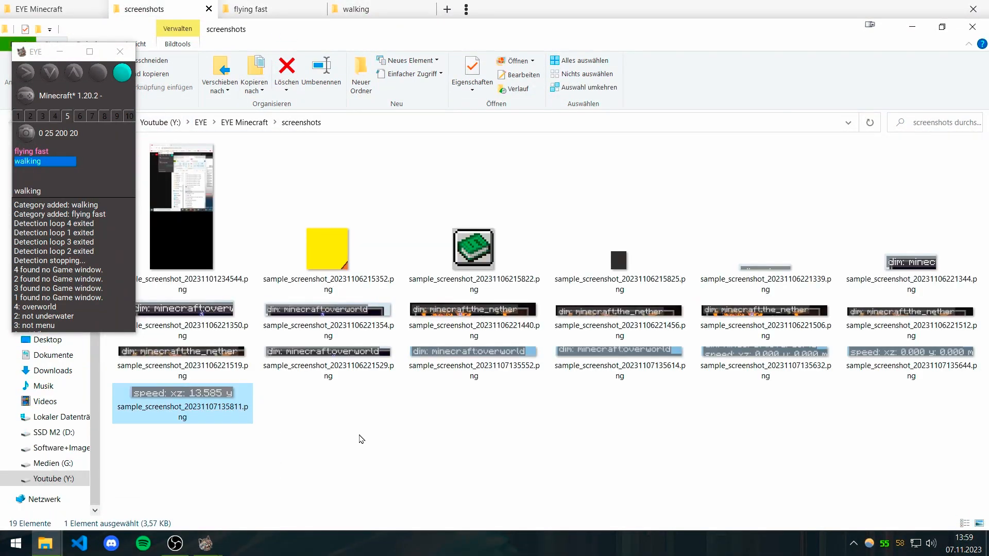
left_click(363, 11)
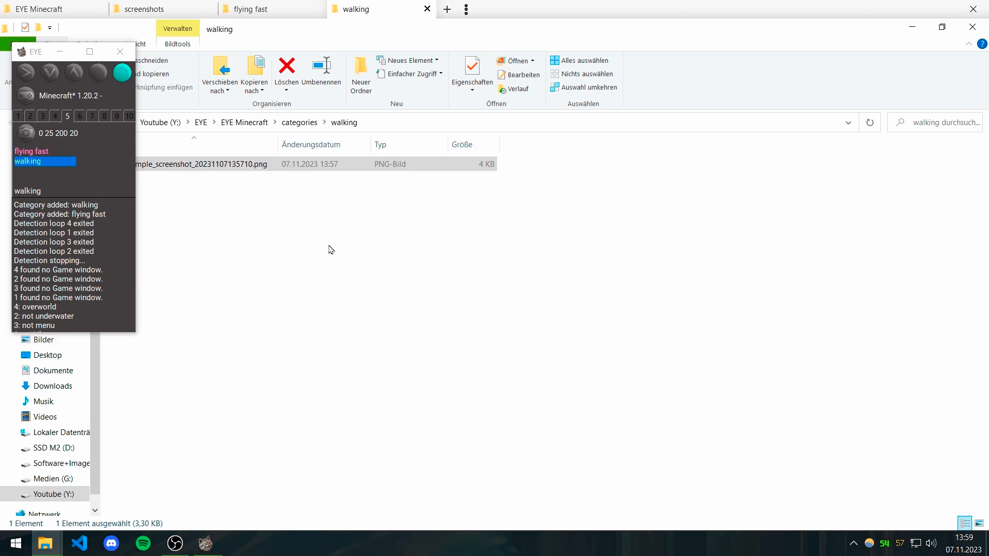
Step: Enlarge the file view to examine the sample images in the category folders
scroll(335, 238, "up", 4, "ctrl")
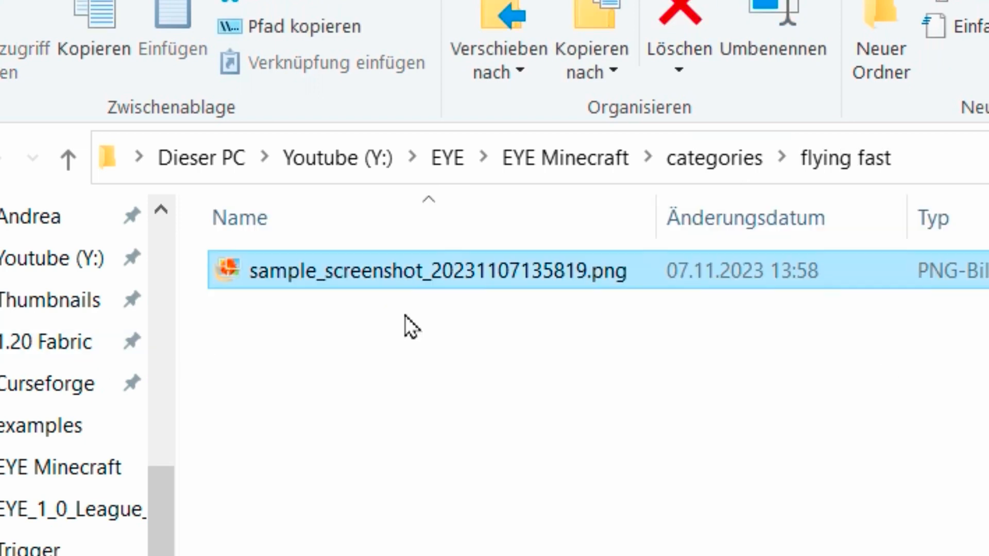
scroll(574, 555, "up", 3, "ctrl")
scroll(282, 276, "up", 5)
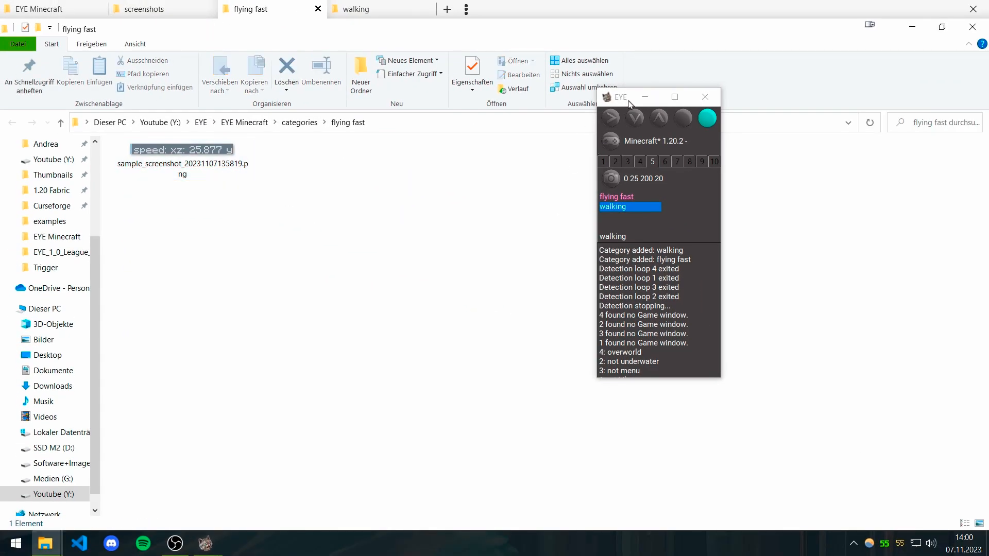
Step: Switch back to OBS, move the EYE window to the edge and open the [SSt] Schnittstelle scene
left_click_drag(629, 103, 32, 52)
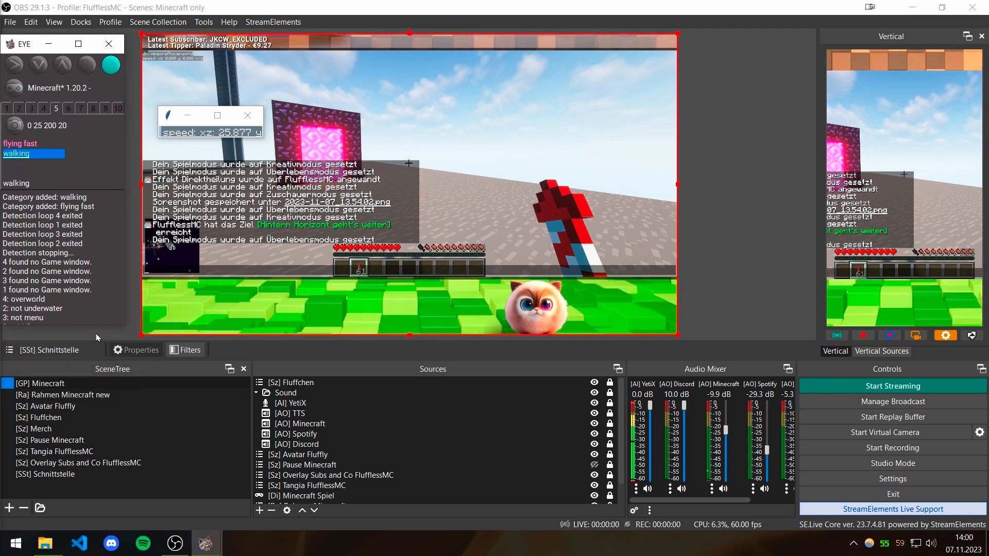
left_click(133, 473)
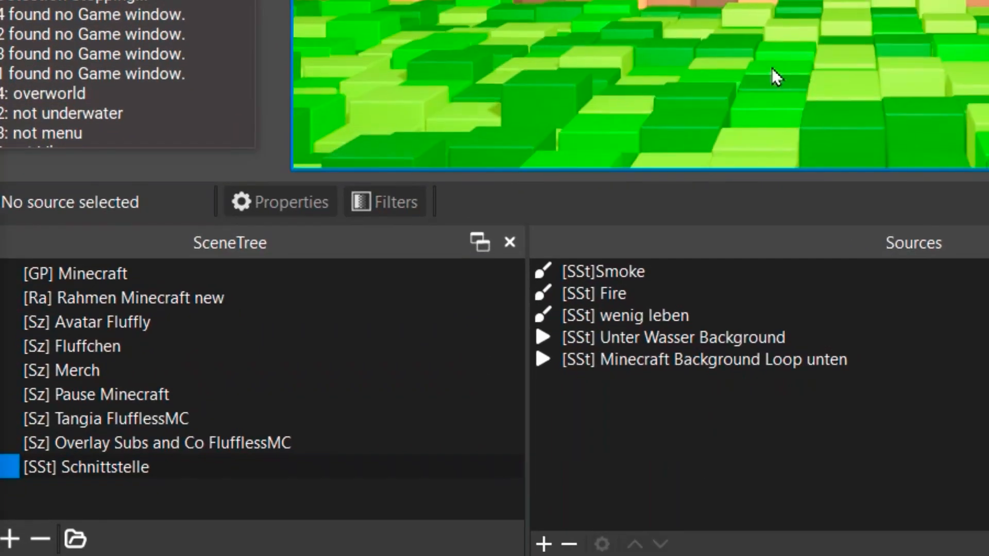
mouse_move(432, 555)
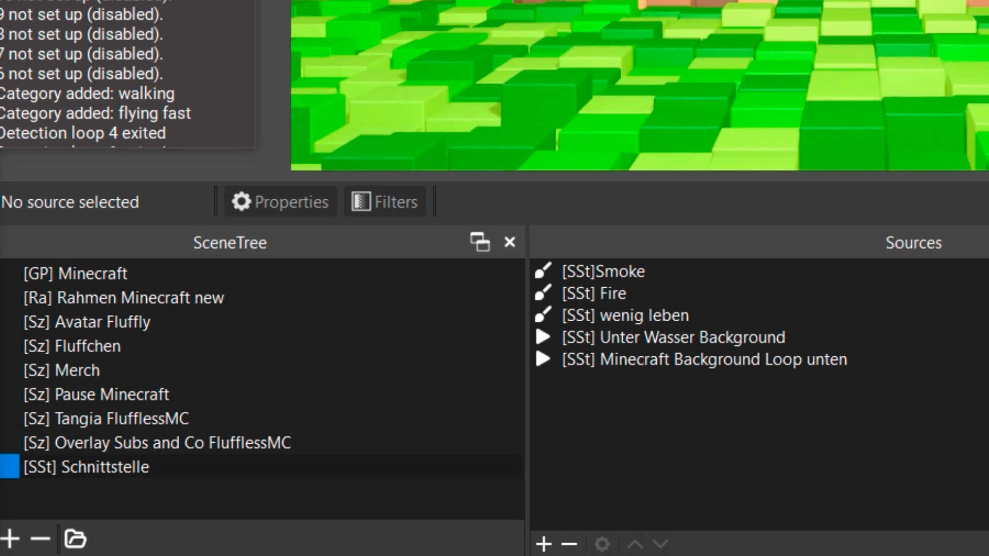
left_click(633, 428)
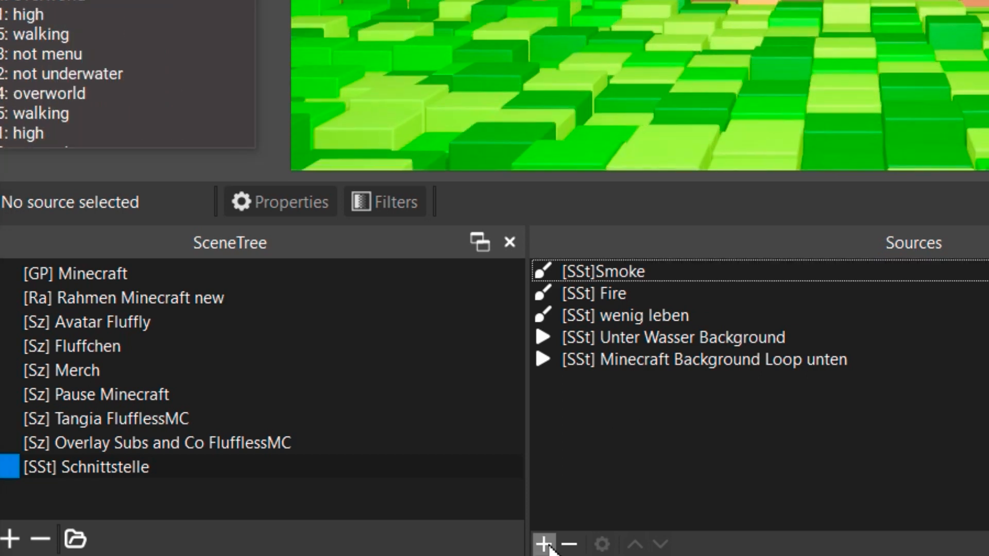
Step: Add a User-defined shader filter with its default name to the [SSt] Minecraft Background Loop unten source
left_click(683, 360)
right_click(683, 359)
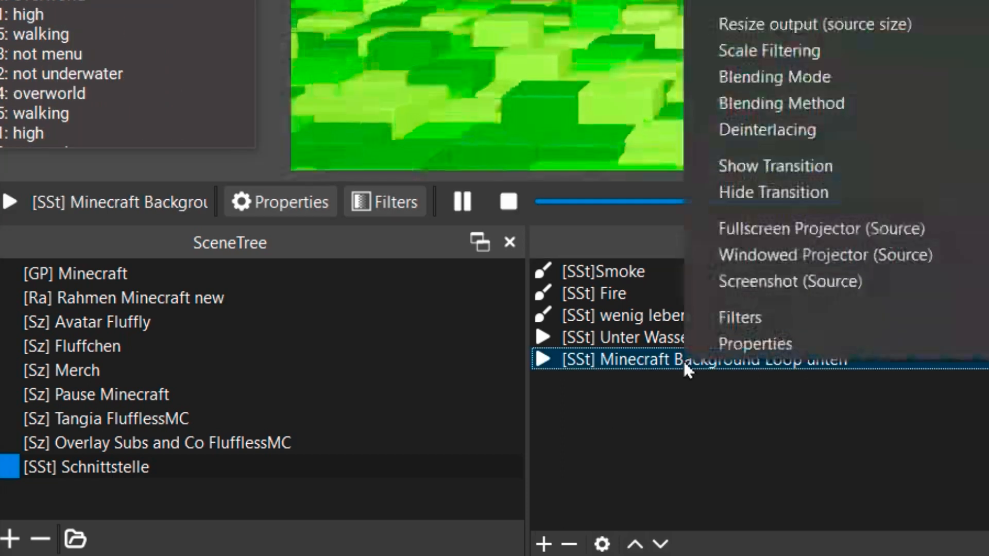
left_click(740, 316)
left_click(588, 407)
left_click(691, 390)
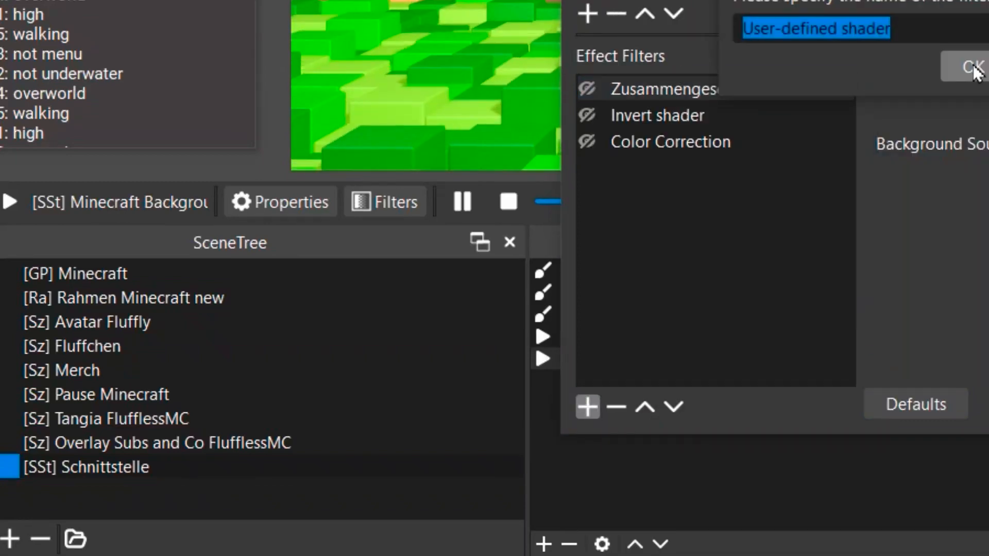
left_click(974, 67)
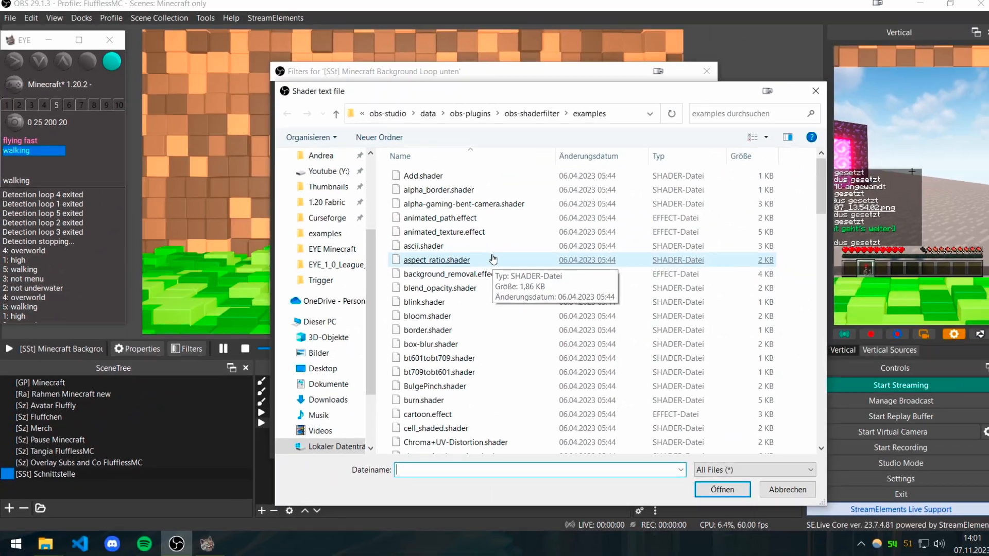
Step: Load fisheye.shader from file in the User-defined shader filter, adjust its distortion and close the filter window
scroll(494, 261, "down", 5)
scroll(494, 262, "down", 7)
double_click(494, 262)
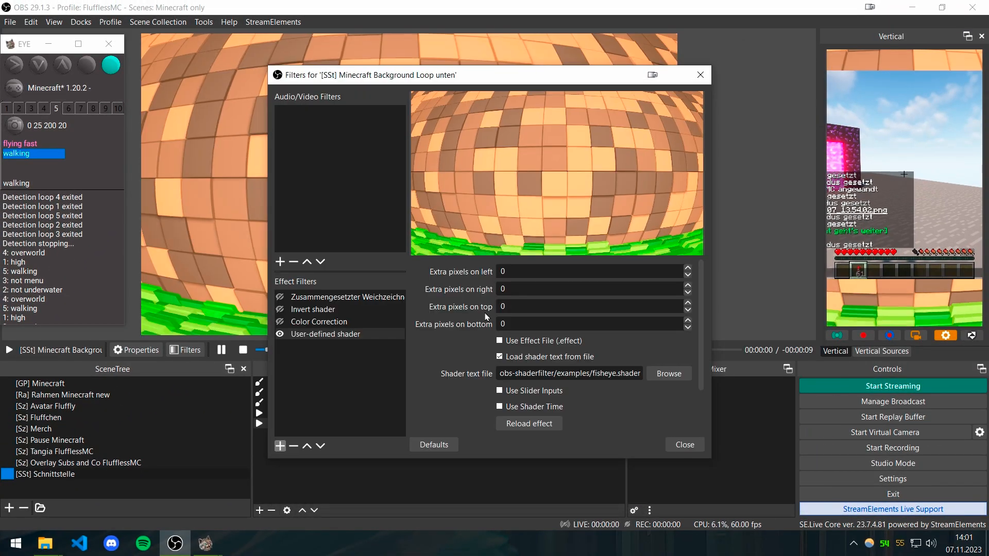
scroll(487, 317, "down", 3)
left_click_drag(475, 83, 680, 65)
key("Escape")
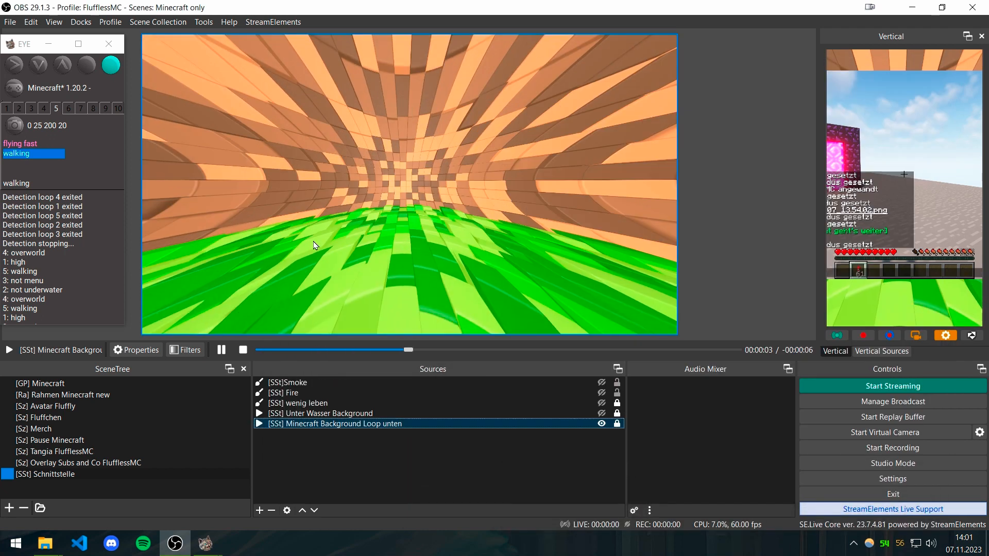
left_click(353, 472)
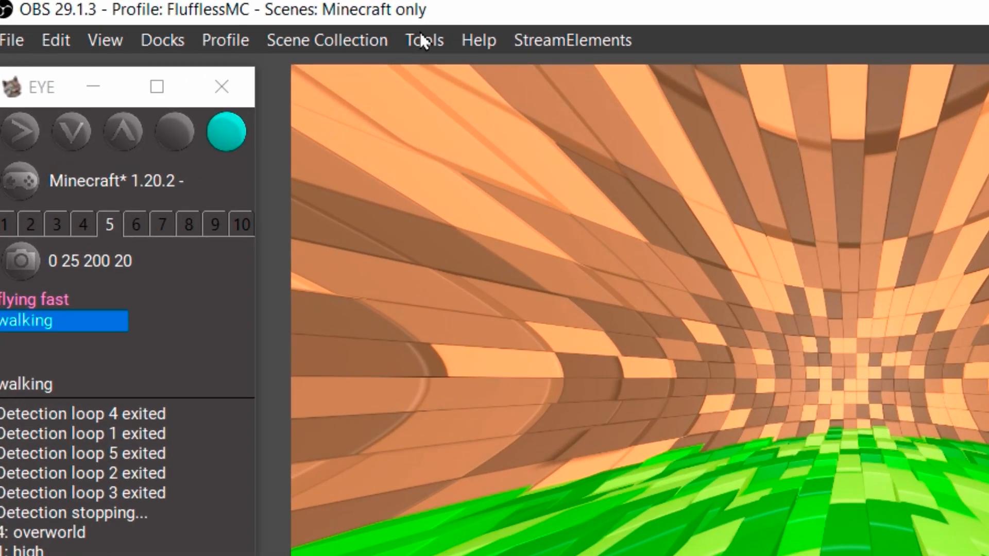
Step: Open the Advanced Scene Switcher's macros and add a new macro named flying fast
left_click(433, 38)
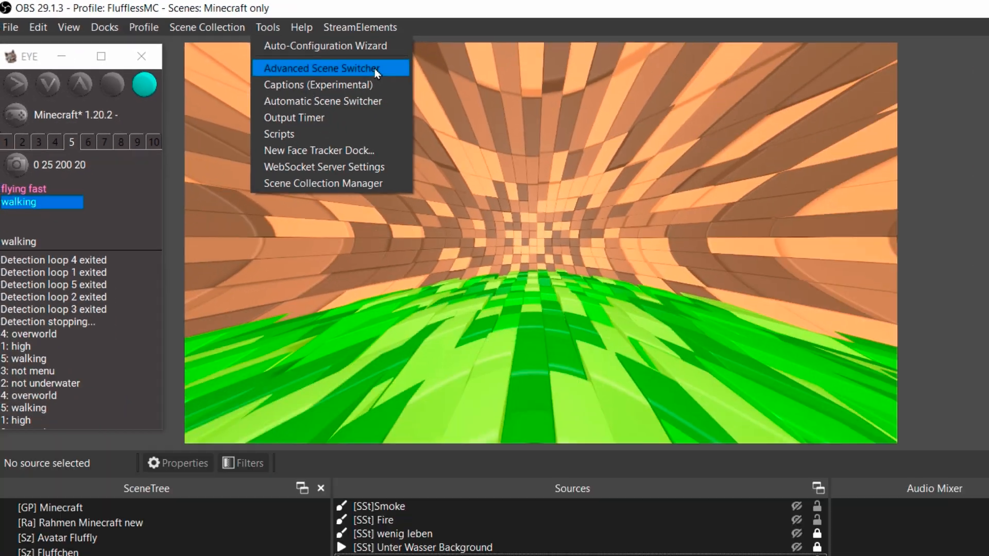
left_click(377, 74)
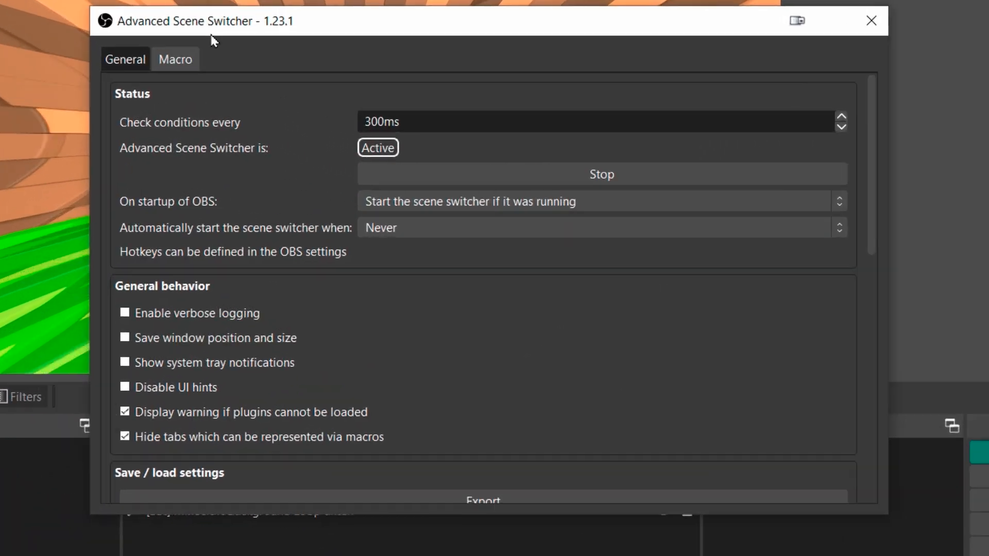
left_click(289, 131)
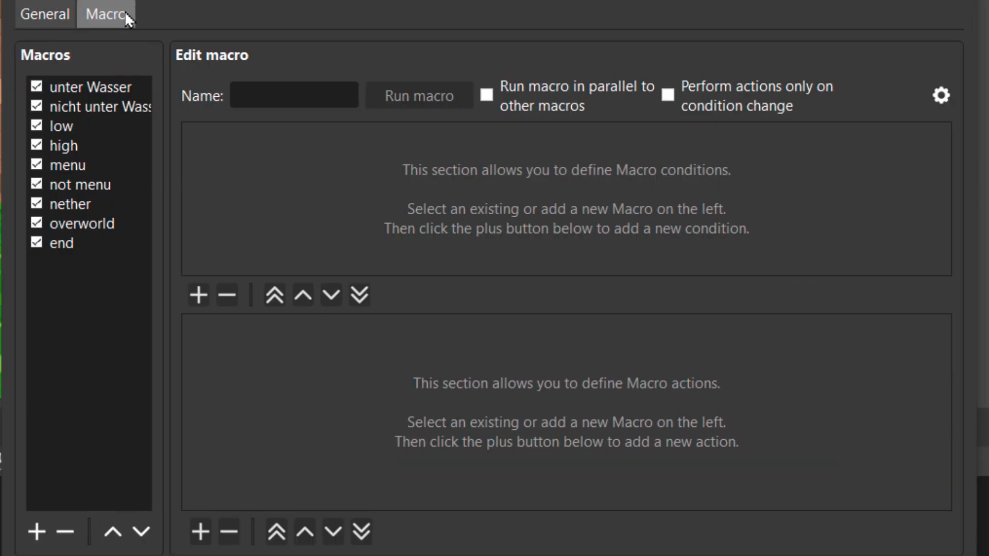
left_click(37, 532)
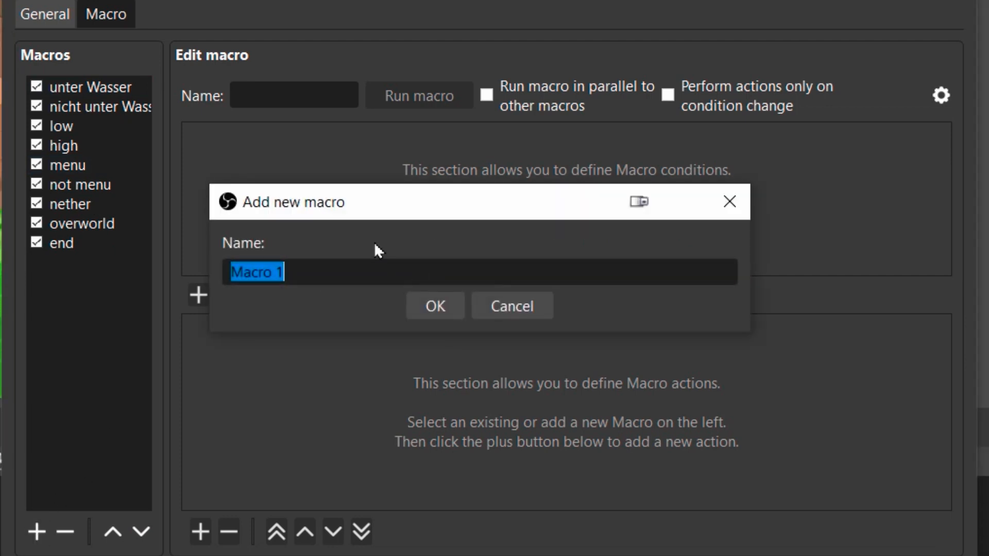
type("flying fast")
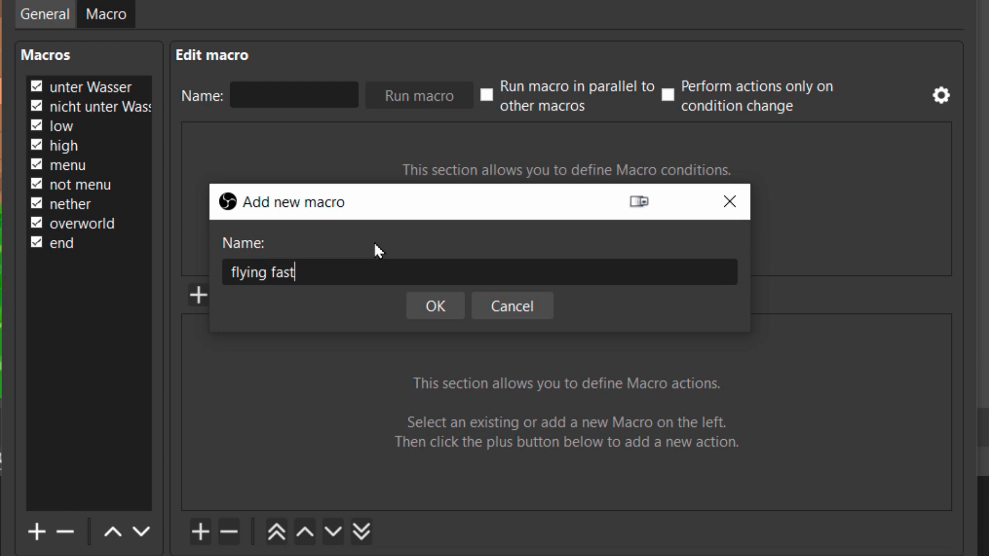
left_click(428, 306)
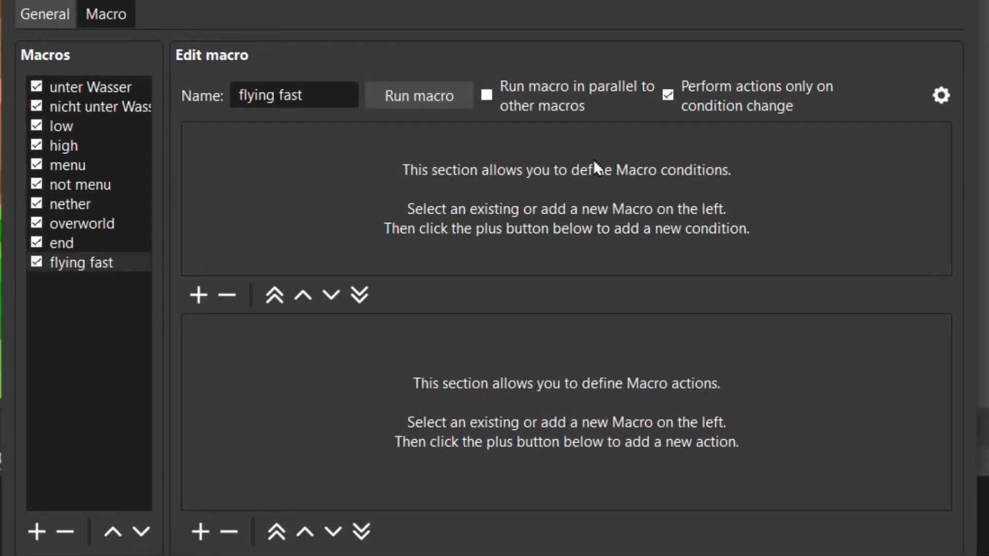
Step: Add a File condition to the flying fast macro that reads Read_with_OBS_5.txt from EYE Minecraft's Trigger folder
left_click(198, 294)
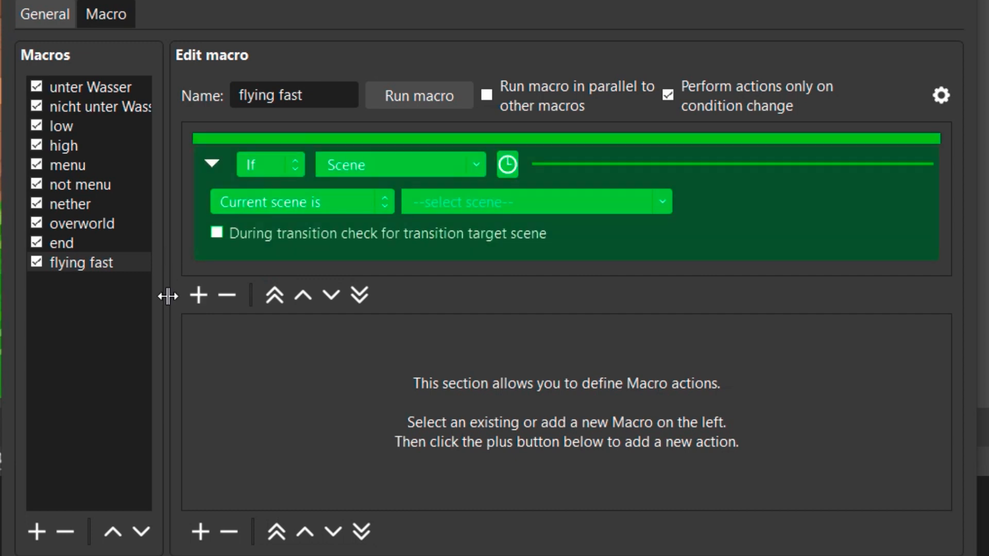
left_click(474, 165)
left_click(366, 273)
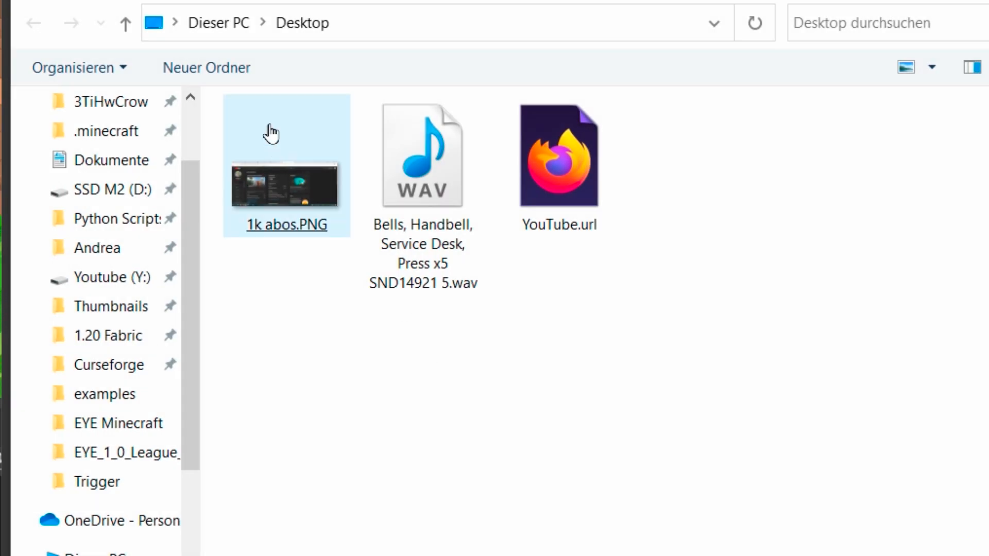
left_click(112, 487)
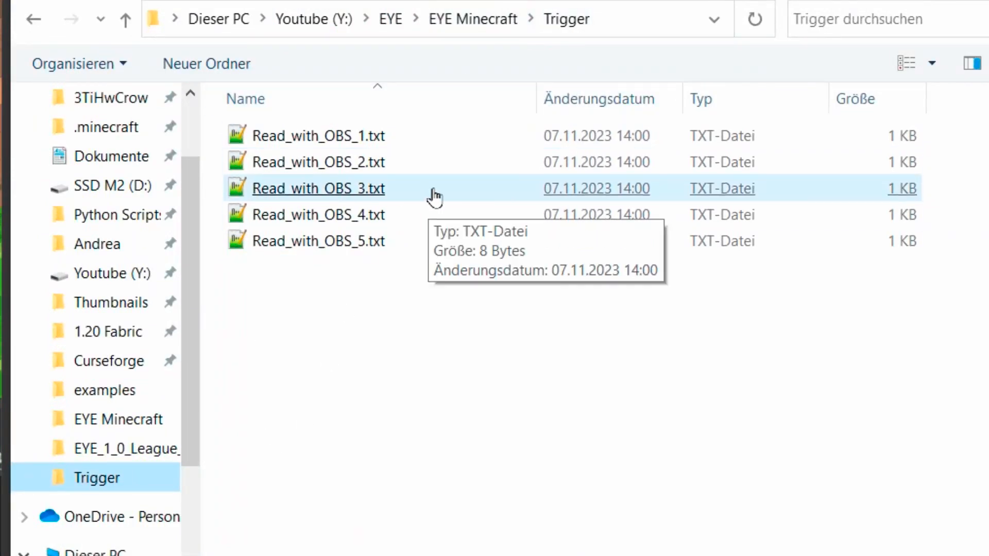
left_click(369, 138)
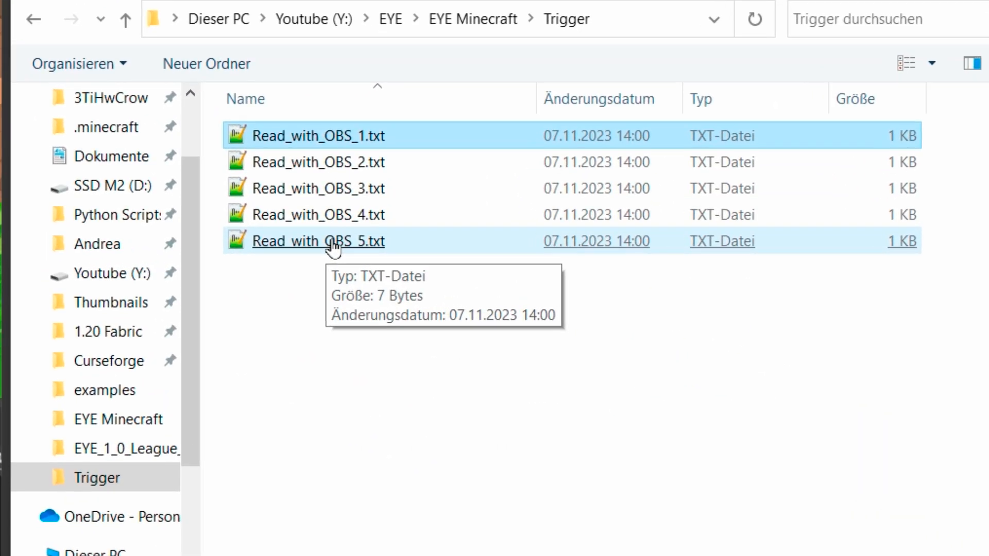
double_click(354, 243)
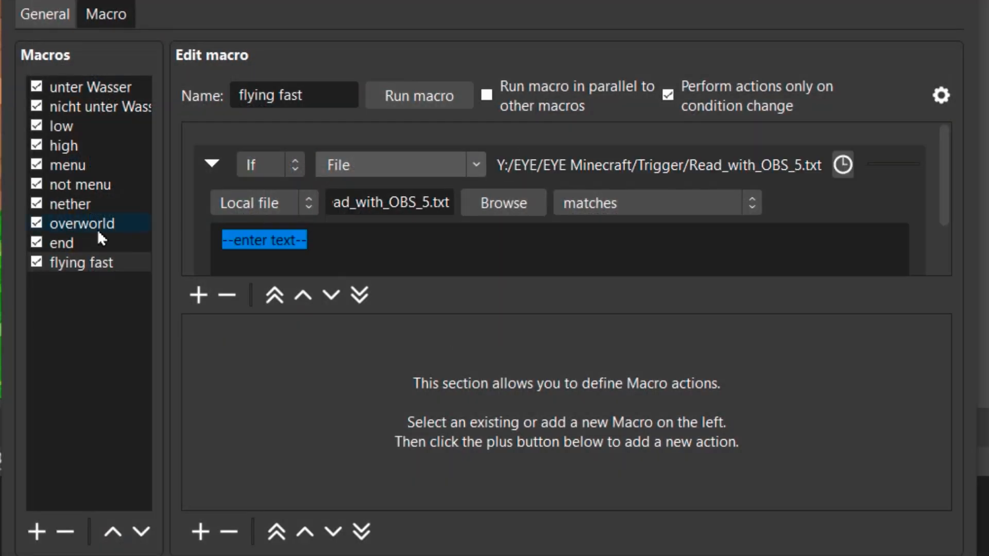
Step: Set the File condition's match text to flying fast
type("fk")
key("BackSpace")
type("lyingf")
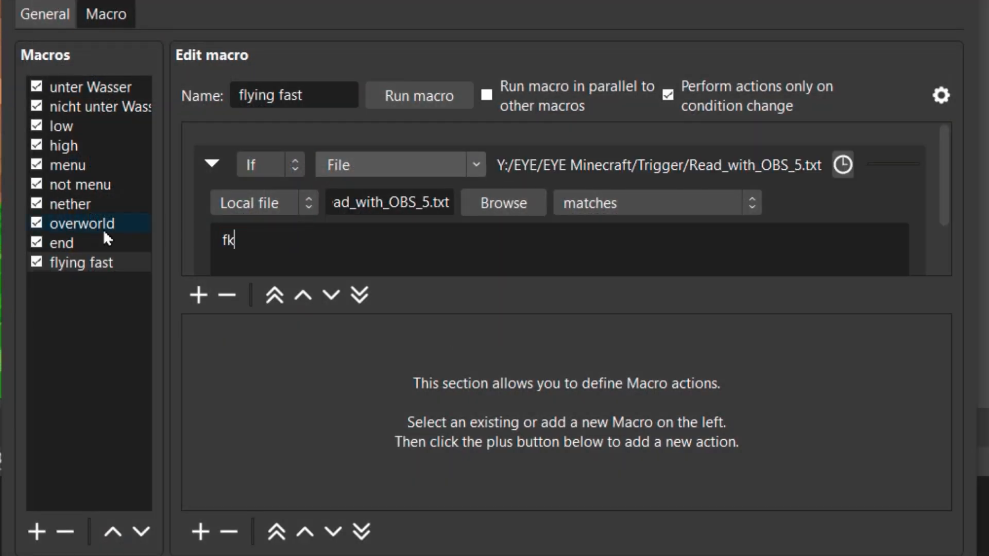
key("BackSpace")
type("fast")
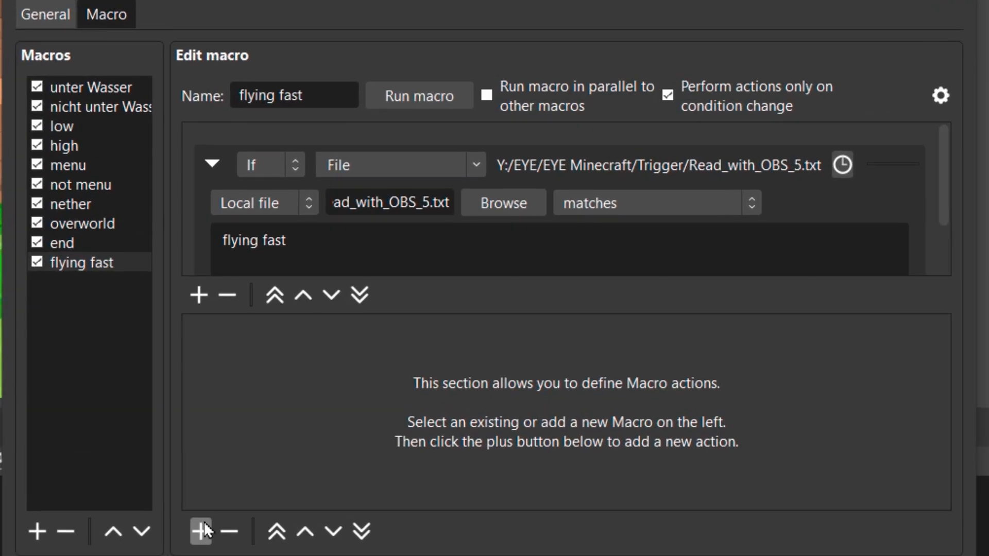
Step: Add a Filter action to the flying fast macro that enables User-defined shader on [SSt] Minecraft Background Loop unten
left_click(336, 406)
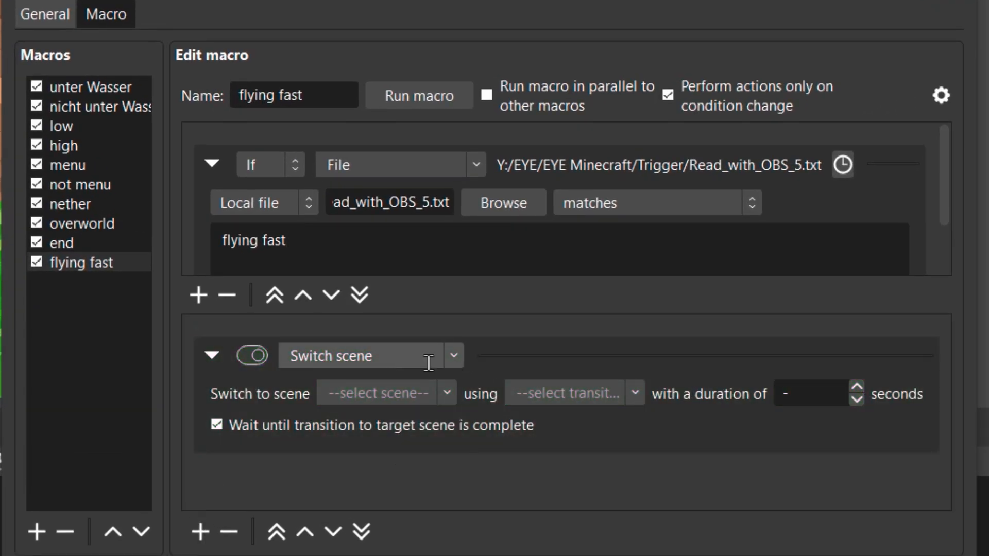
left_click(454, 358)
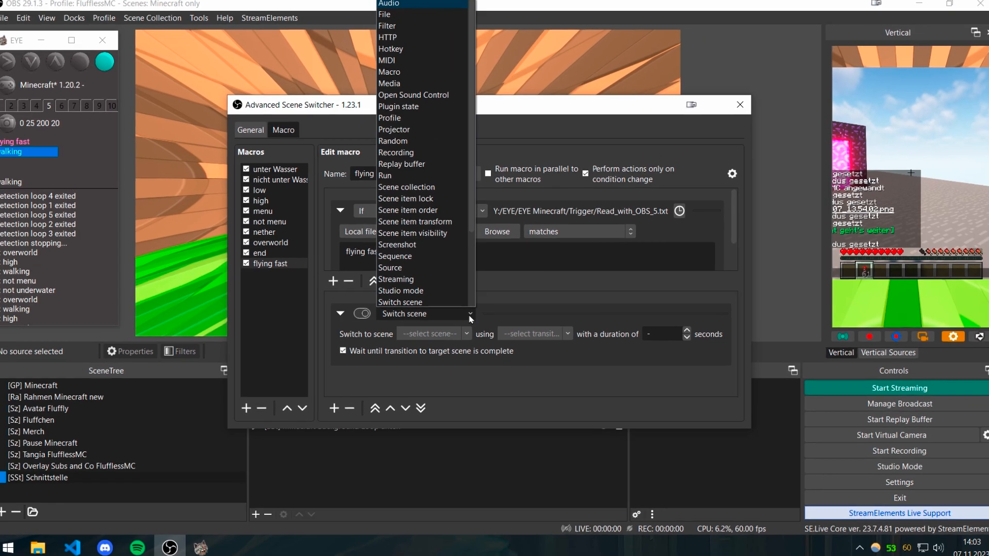
scroll(423, 57, "up", 2)
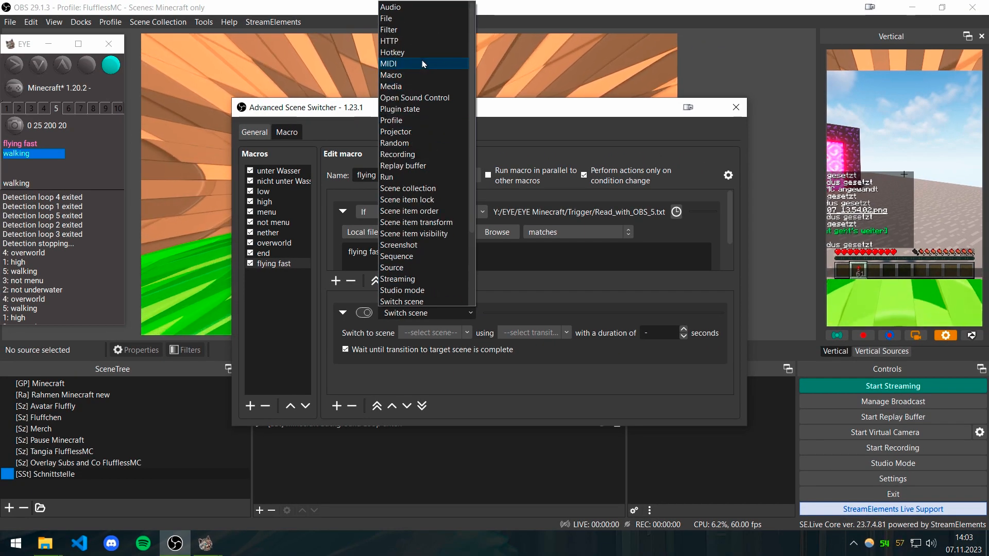
left_click(407, 29)
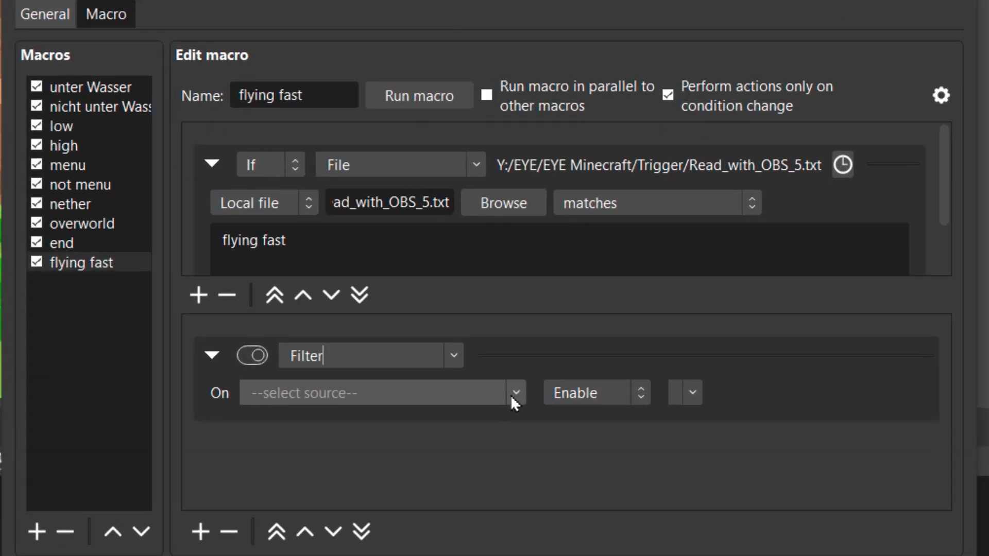
left_click(511, 398)
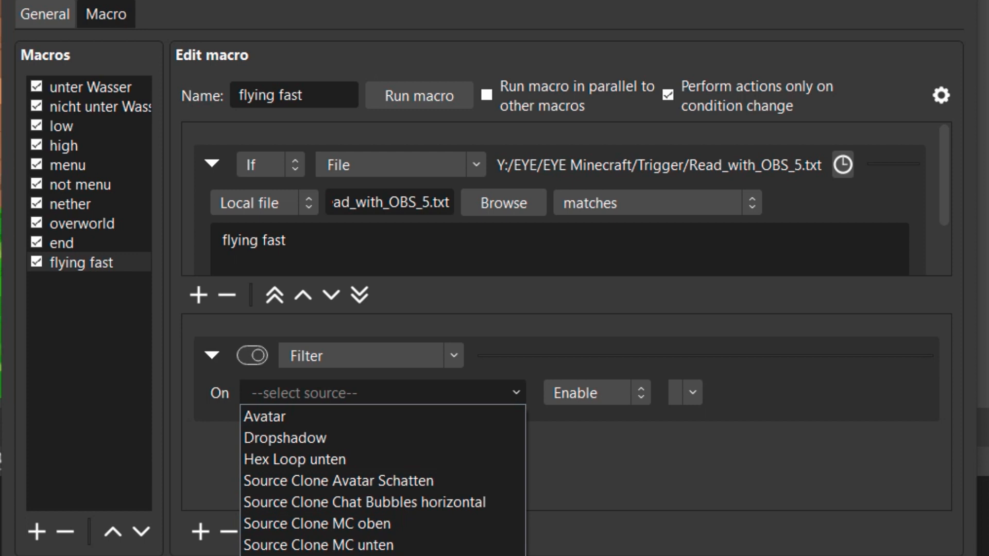
left_click(383, 555)
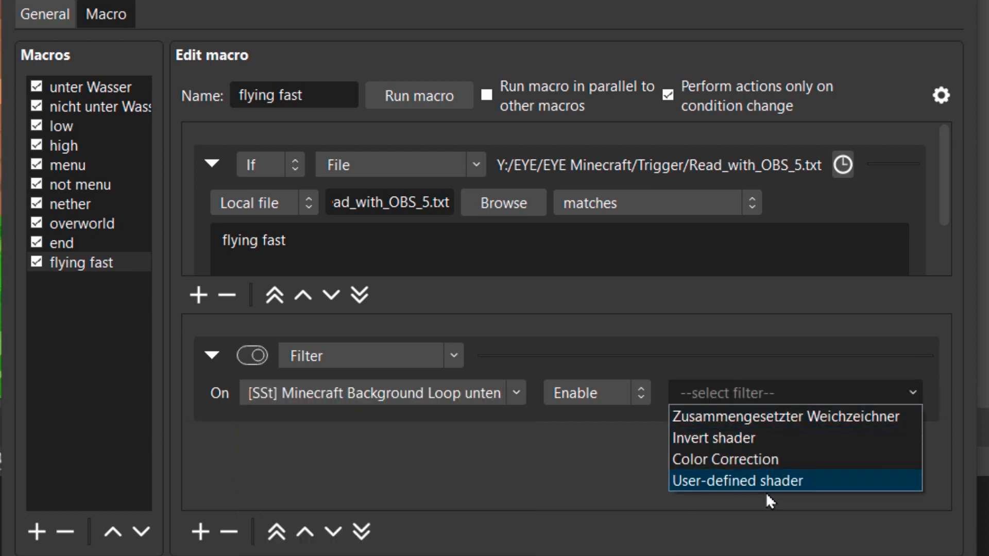
left_click(753, 480)
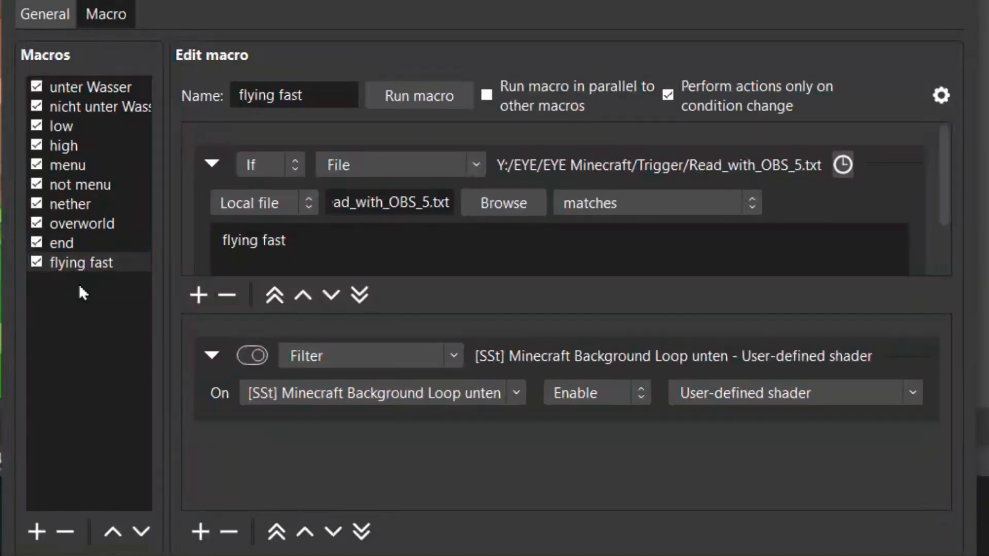
Step: Duplicate the flying fast macro under the name walking
right_click(76, 261)
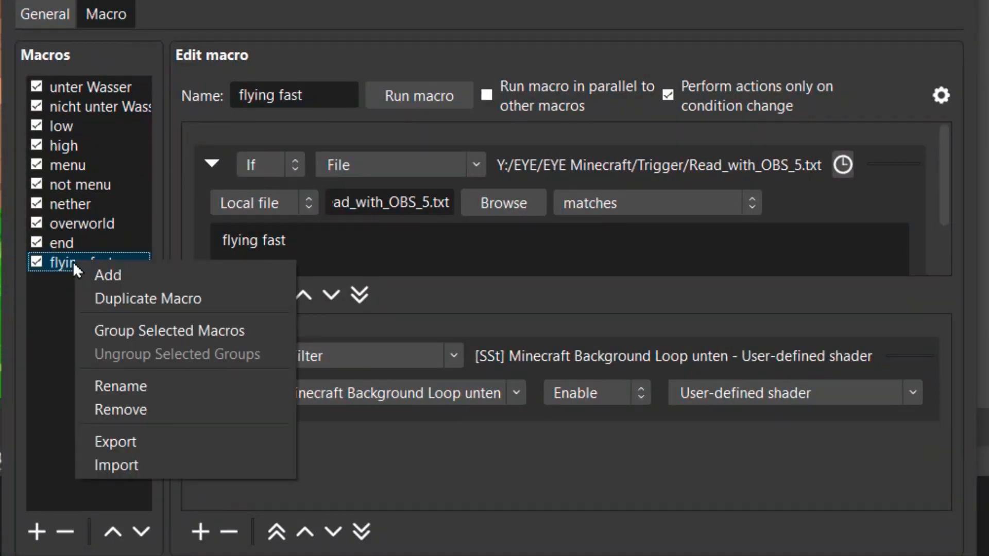
left_click(158, 302)
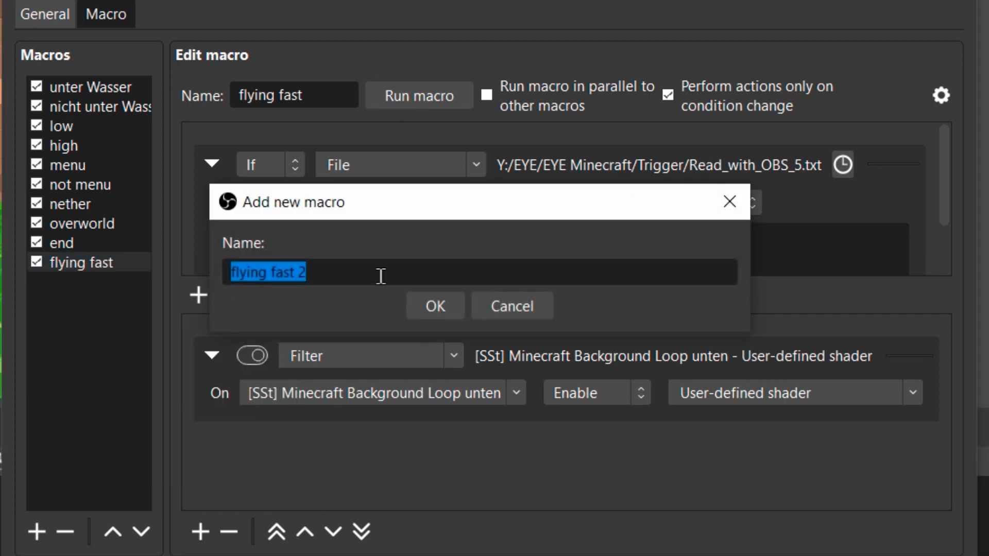
type("walking")
left_click(432, 310)
Step: Set the walking macro's match text to walking and make its Filter action turn the User-defined shader off
left_click_drag(305, 235, 156, 225)
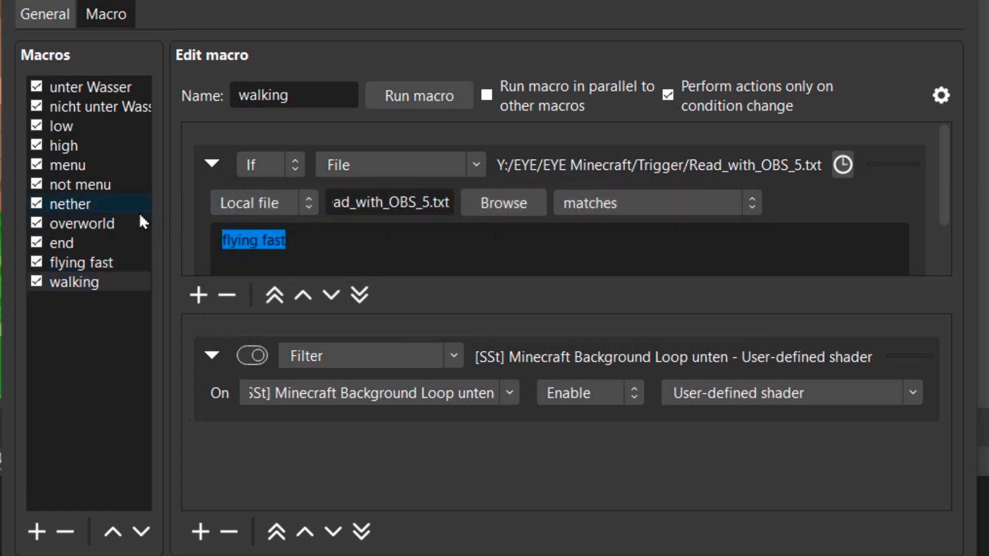
type("walking")
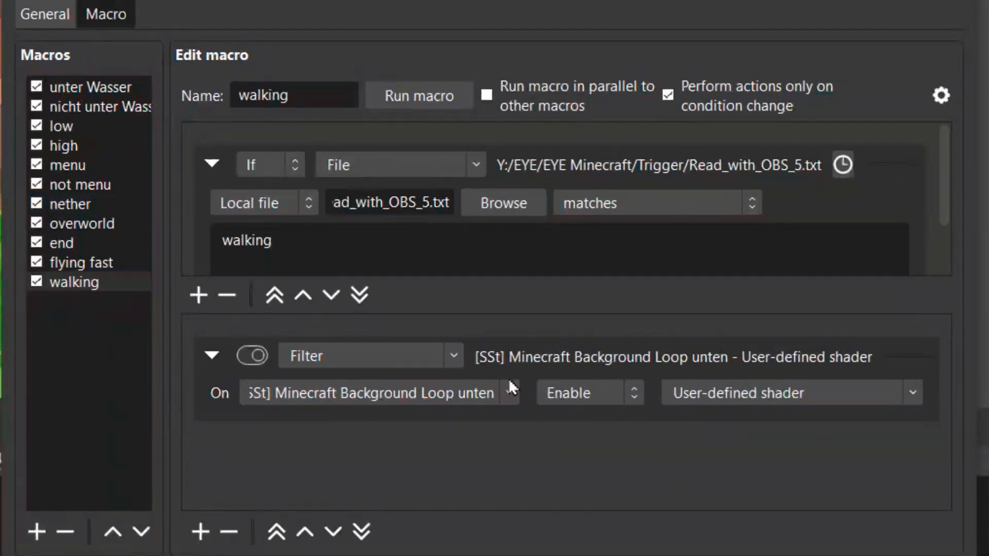
left_click(598, 387)
left_click(605, 438)
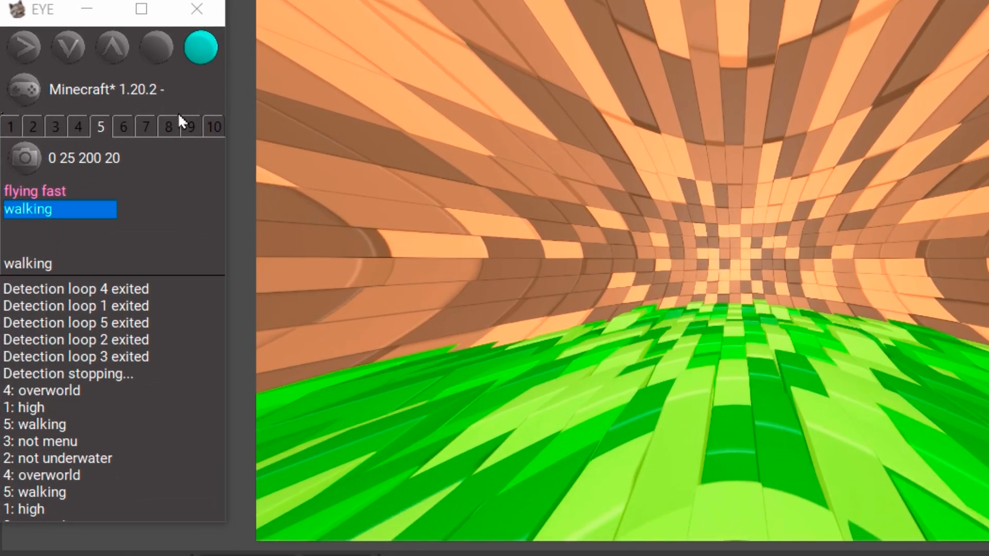
Step: Start detection in EYE, then examine its log and the numbered detection slots, including the unused ones from 6 to 10
left_click(26, 48)
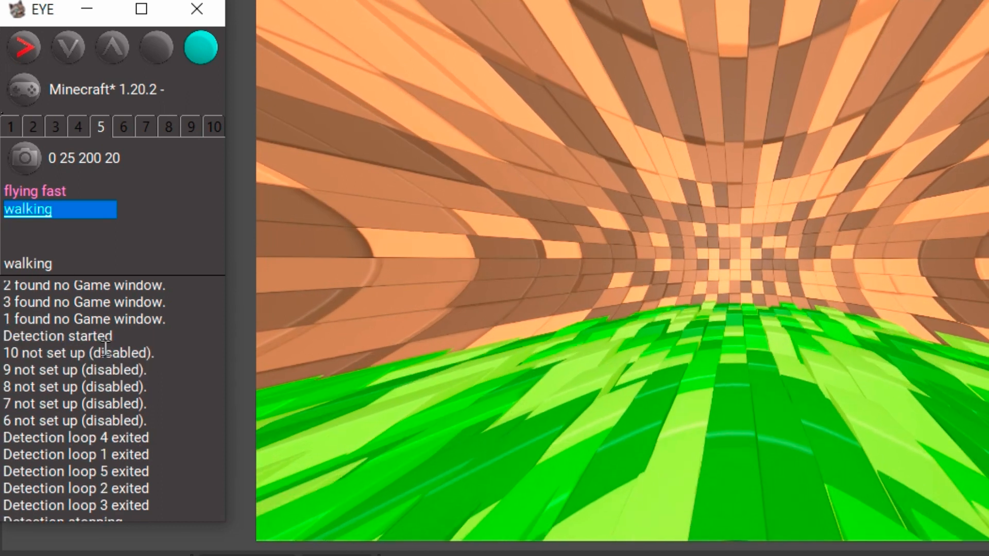
scroll(40, 420, "up", 2)
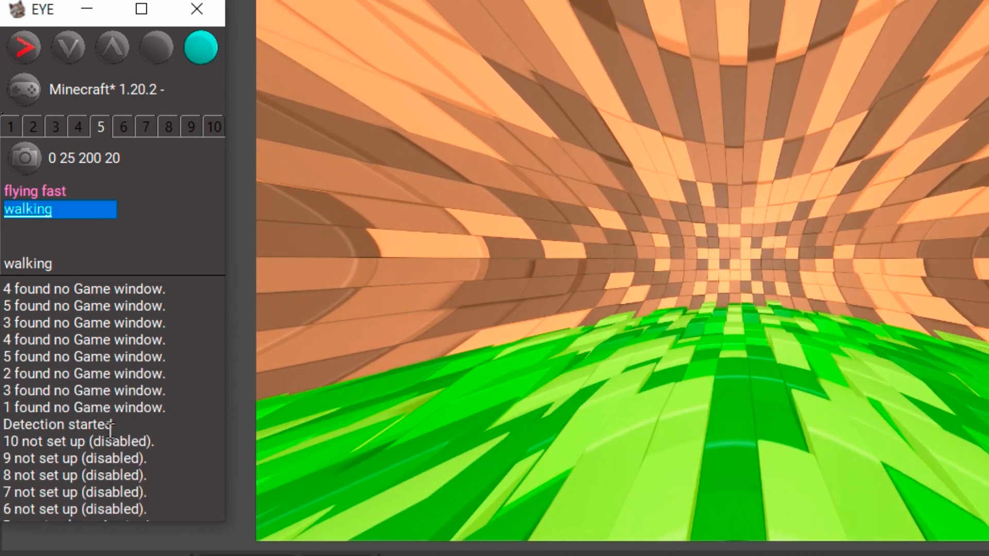
left_click(122, 132)
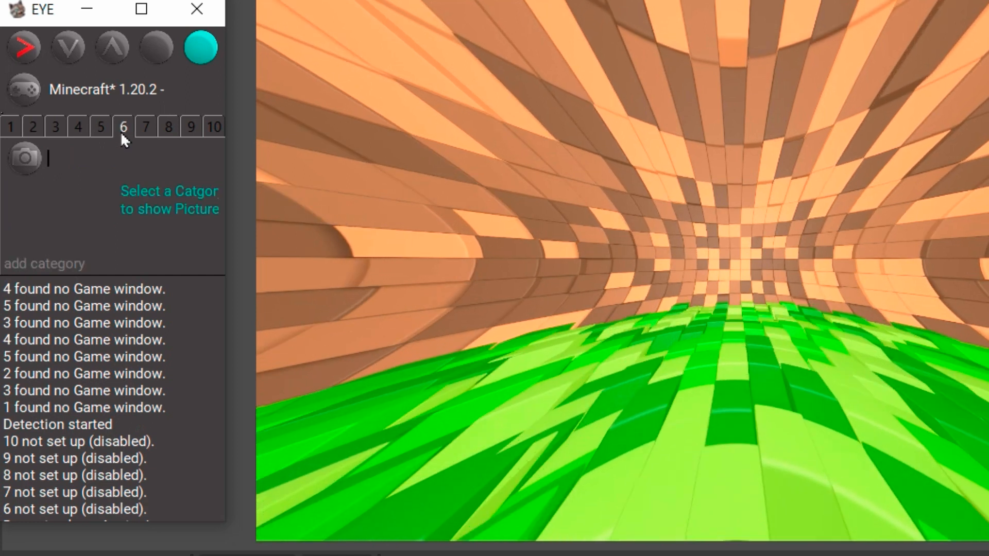
left_click(146, 129)
left_click(169, 129)
left_click(191, 127)
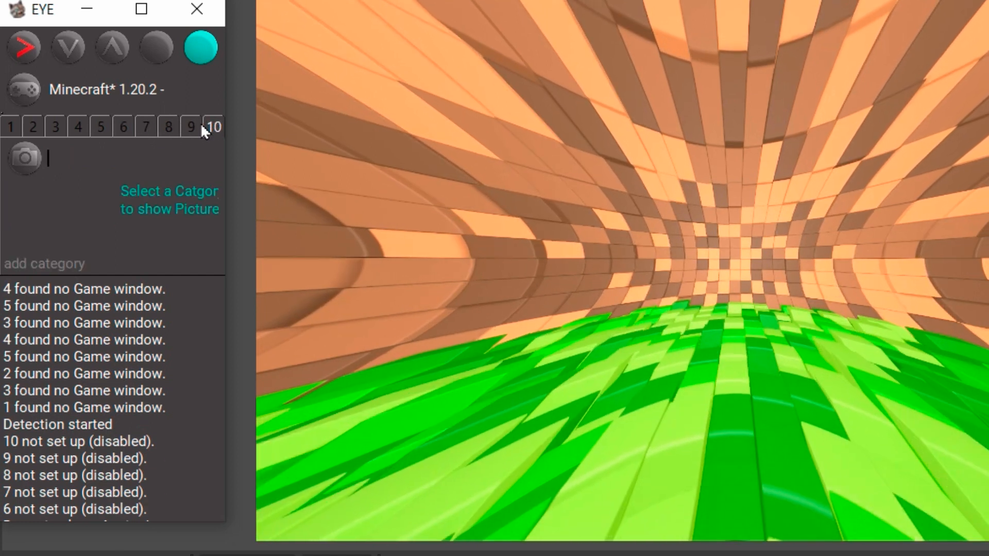
left_click(123, 127)
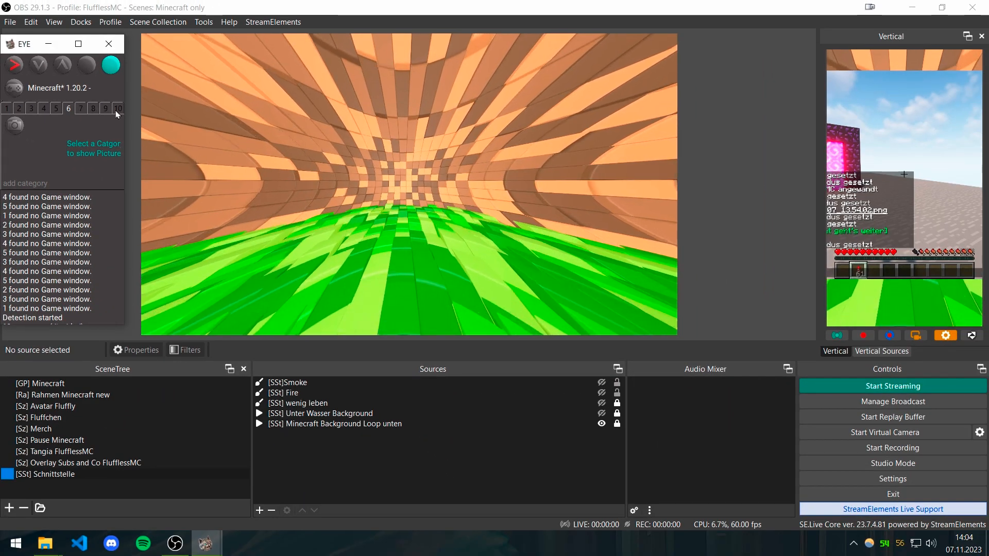
left_click(17, 108)
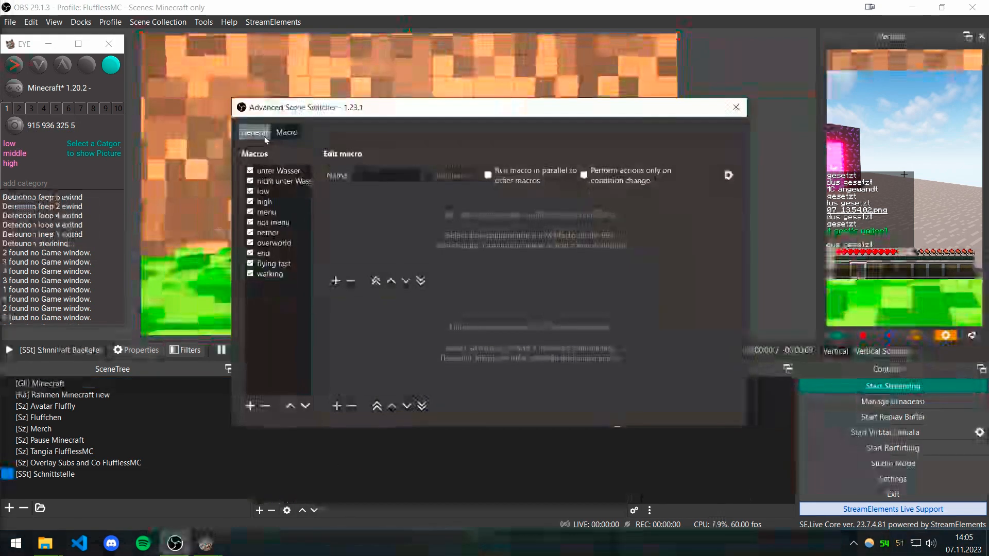
Step: Start the Advanced Scene Switcher, close its window and run EYE's detection
left_click(264, 136)
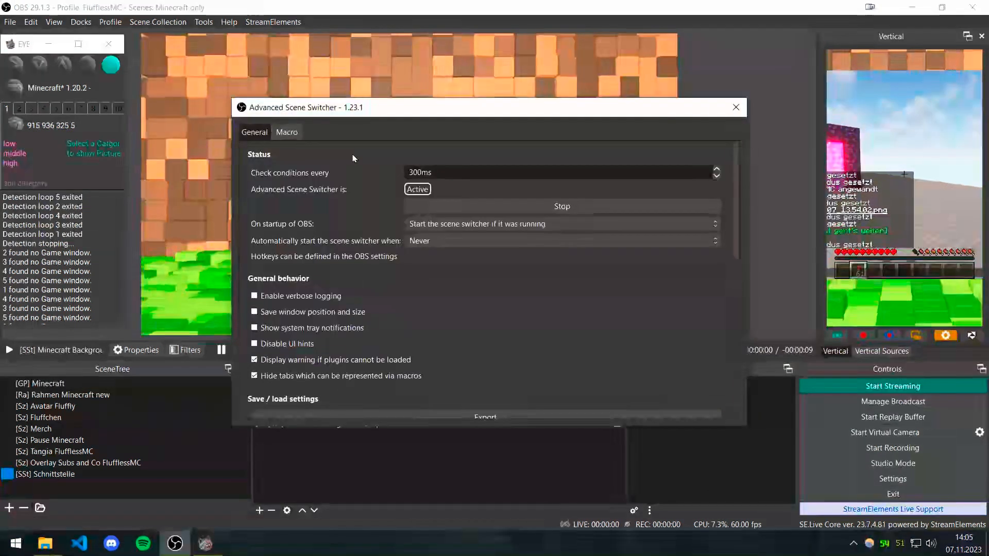
left_click(462, 209)
left_click(14, 64)
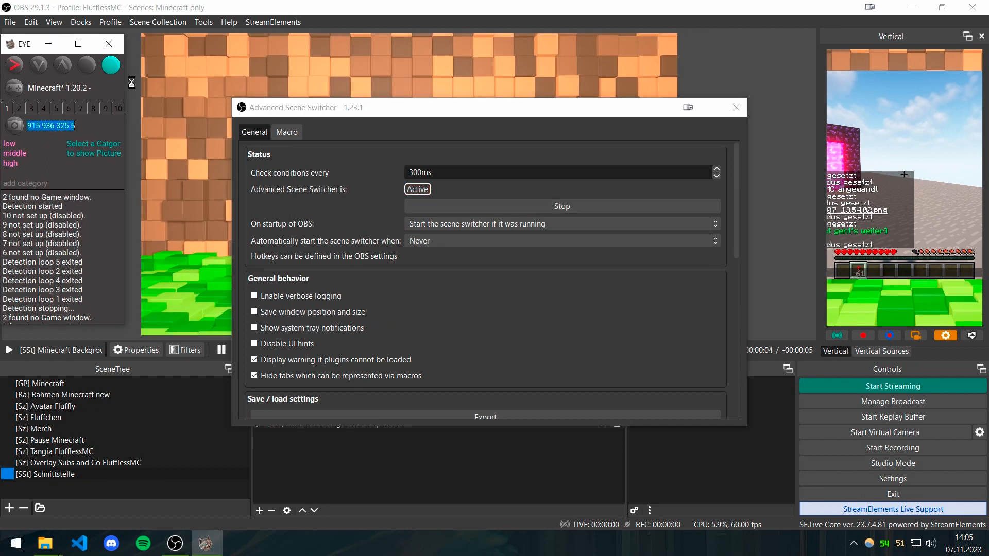
left_click(736, 107)
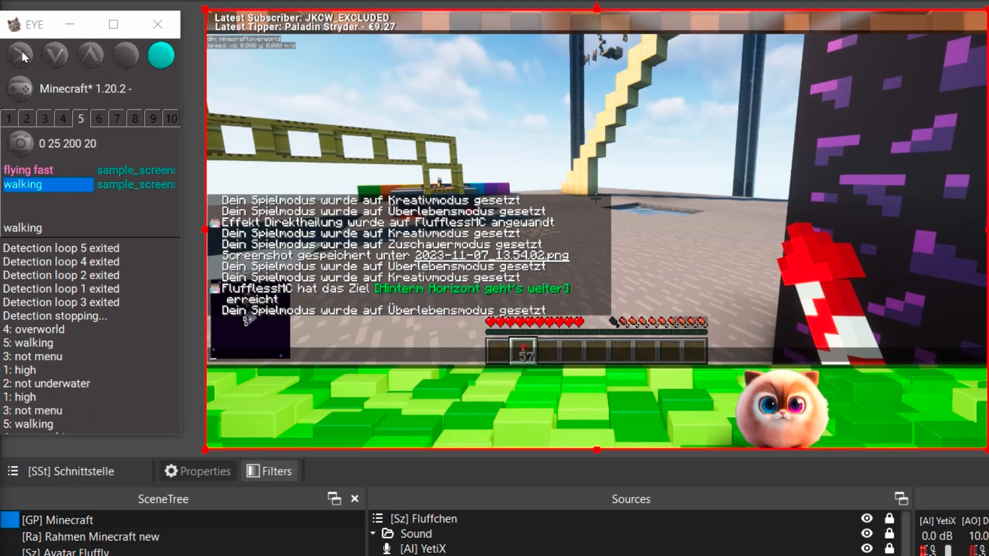
left_click(21, 55)
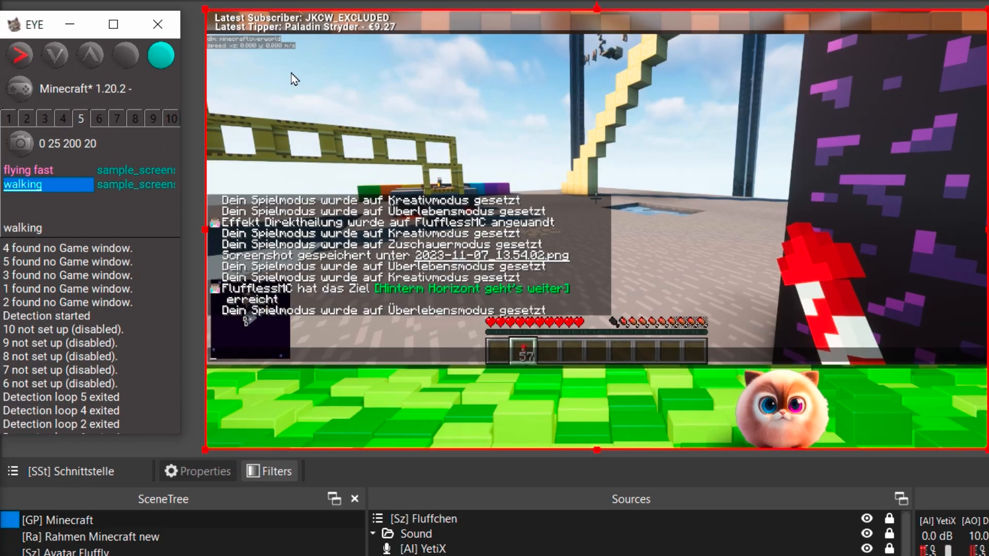